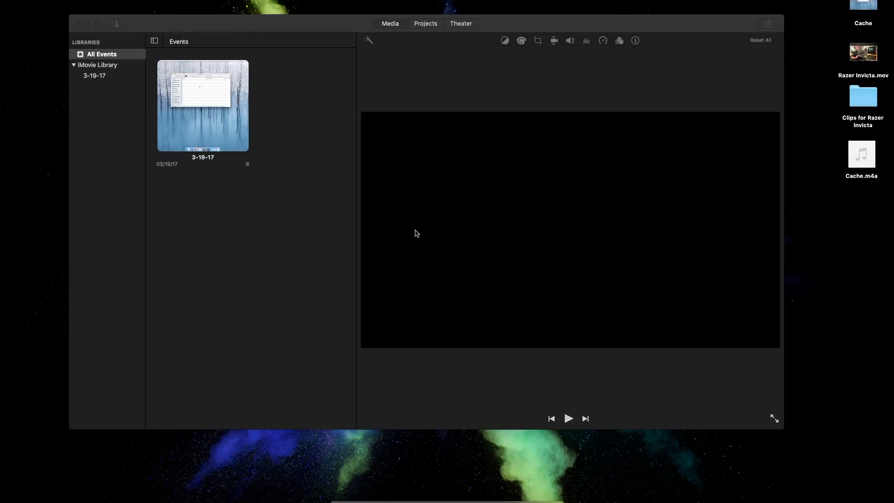
Open the 3-19-17 event and add Razer Invicta.mov from the desktop to its clips
mouse_move(311, 23)
left_mouse_down()
mouse_move(307, 16)
mouse_move(307, 28)
left_mouse_up()
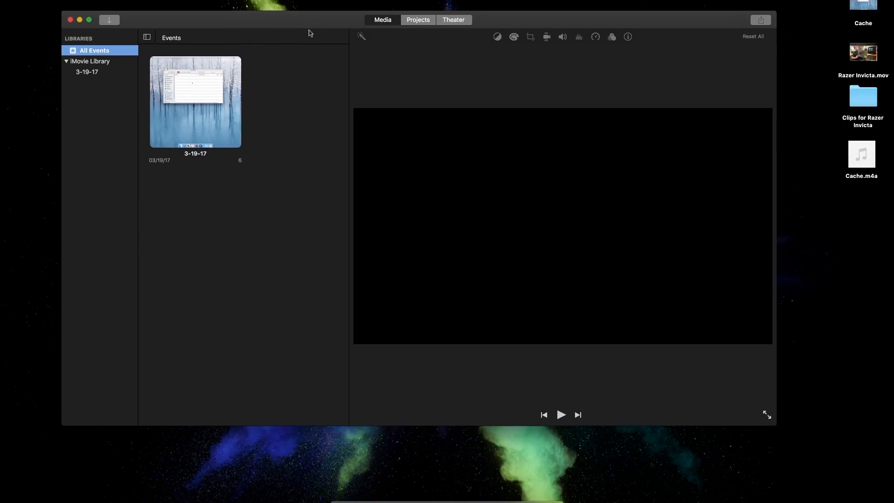
left_click(381, 22)
left_click(96, 71)
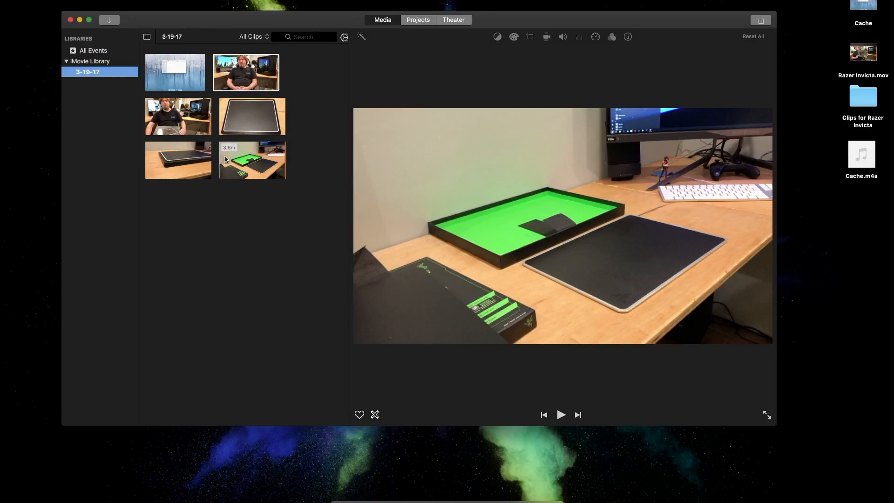
left_click(262, 181)
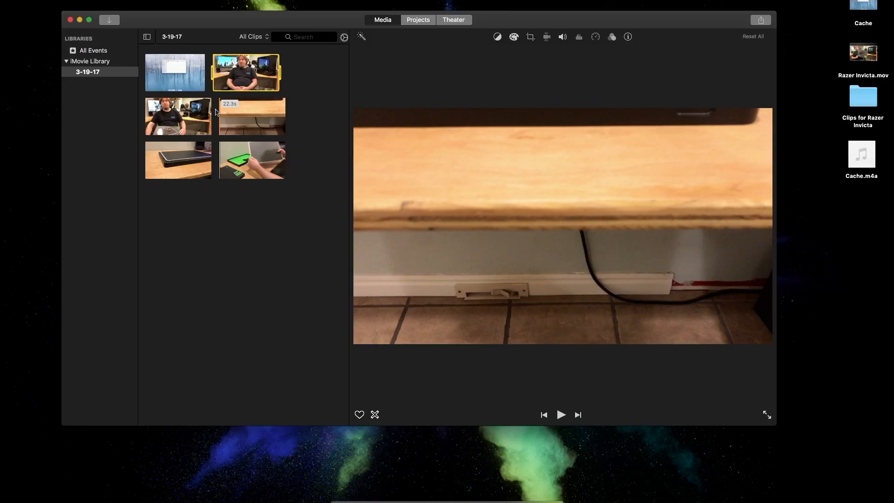
left_click(256, 238)
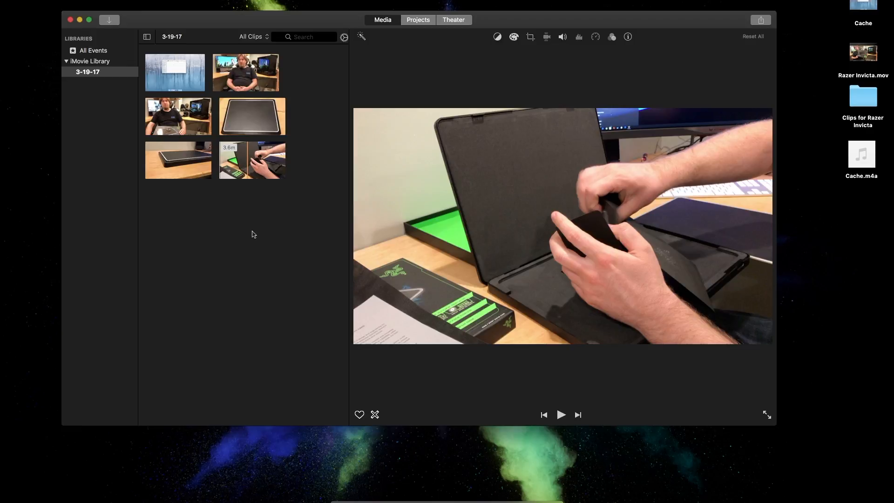
left_click_drag(863, 53, 202, 206)
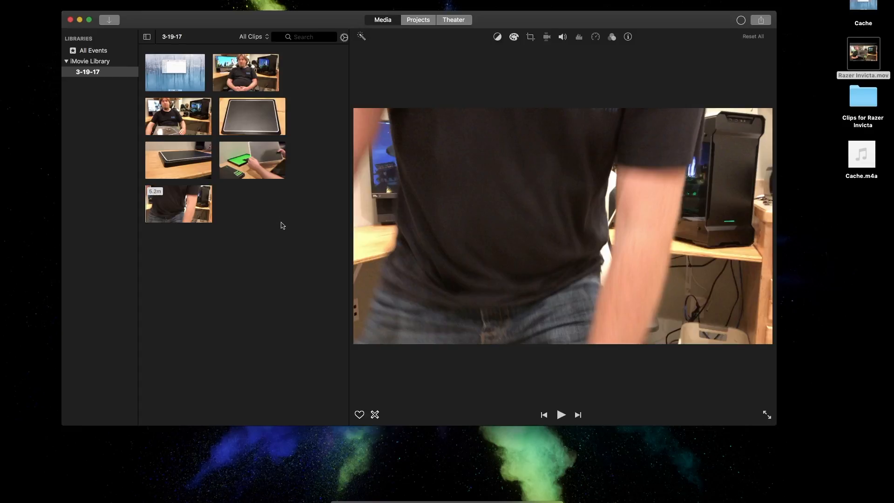
Open the media import window and look through the videos on the connected iPhone
left_click(111, 21)
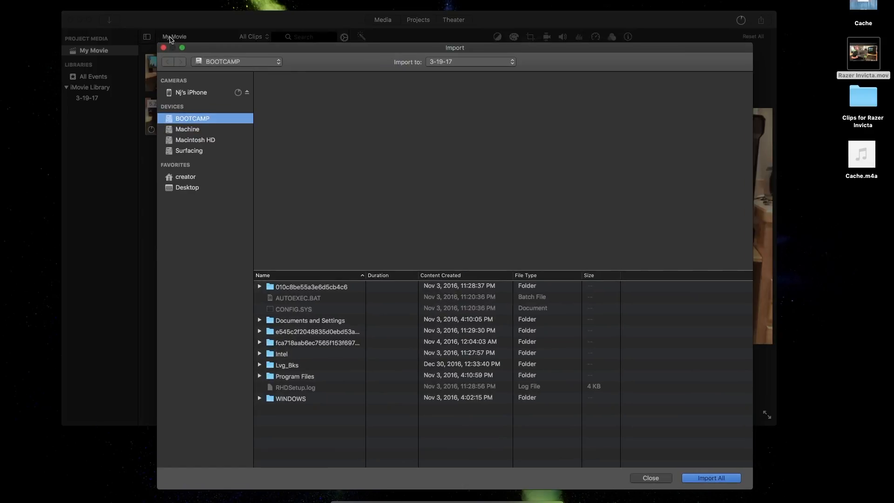
left_click_drag(344, 53, 327, 15)
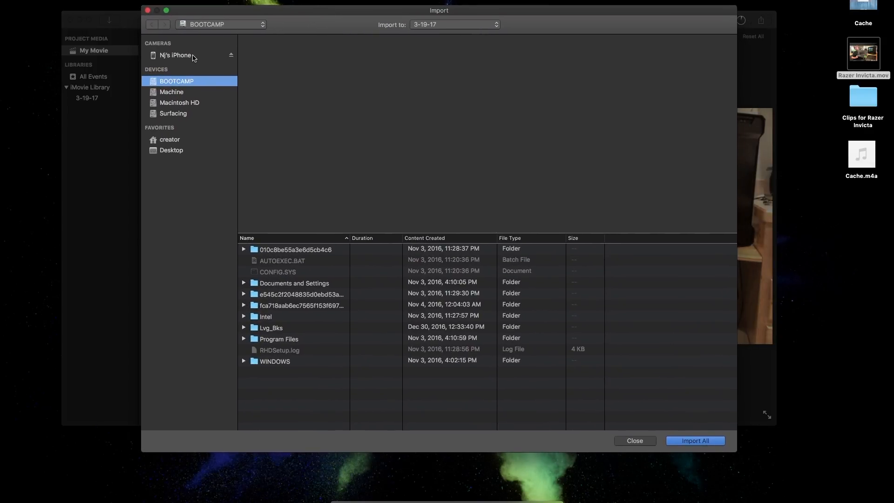
left_click(194, 58)
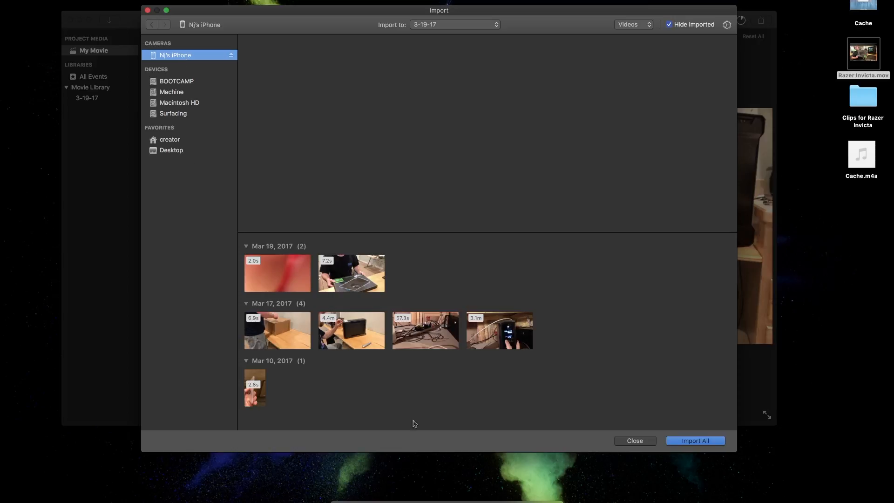
left_click(447, 317)
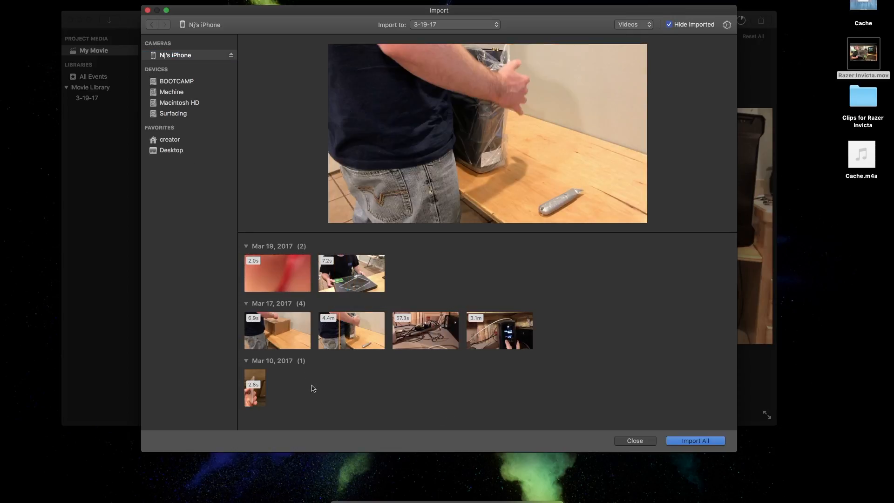
Browse the BOOTCAMP and Machine drives, opening the Mac Pro folder on Machine to list its dated folders
left_click(172, 81)
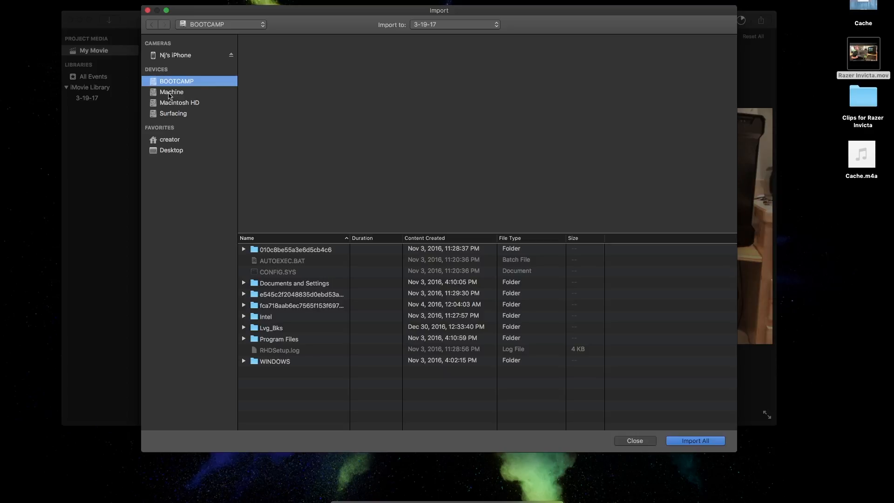
left_click(169, 93)
left_click(166, 85)
left_click(170, 91)
double_click(279, 252)
double_click(286, 250)
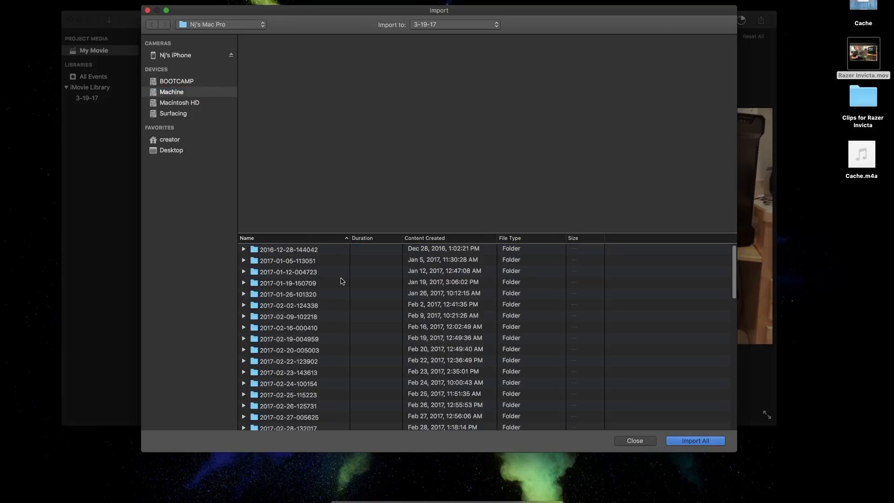
left_click(325, 281)
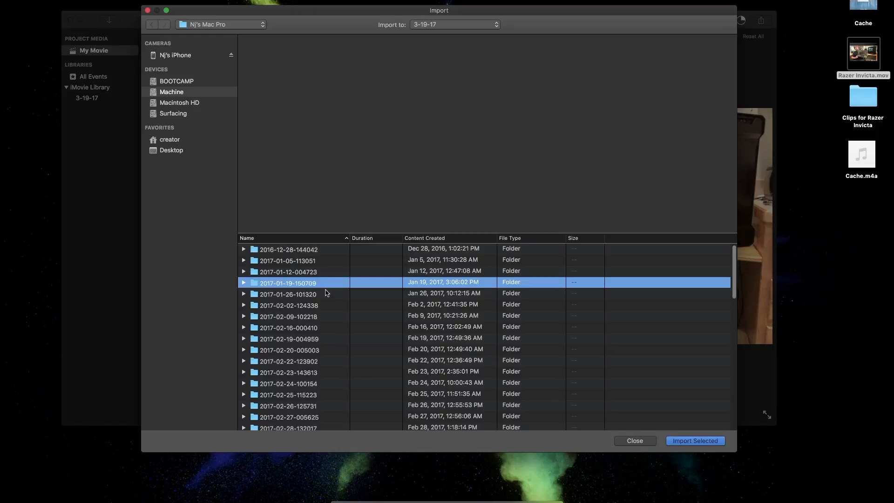
left_click(308, 316)
left_click(306, 272)
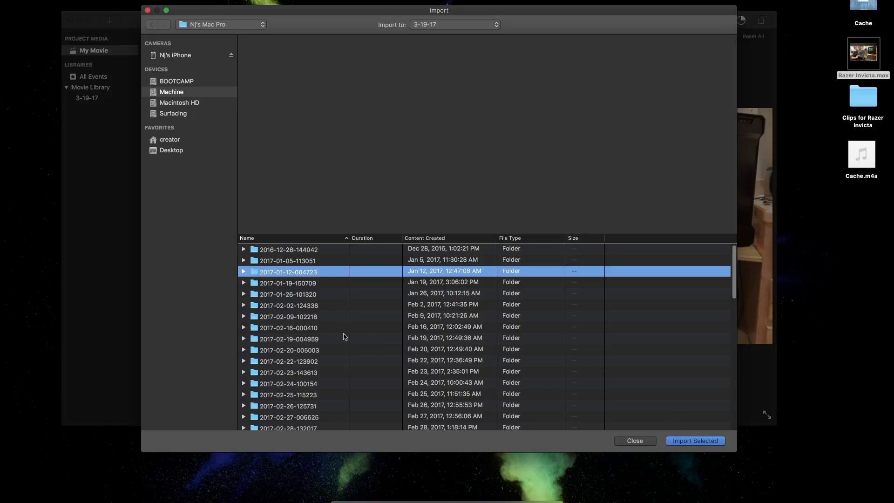
left_click(302, 297, "super")
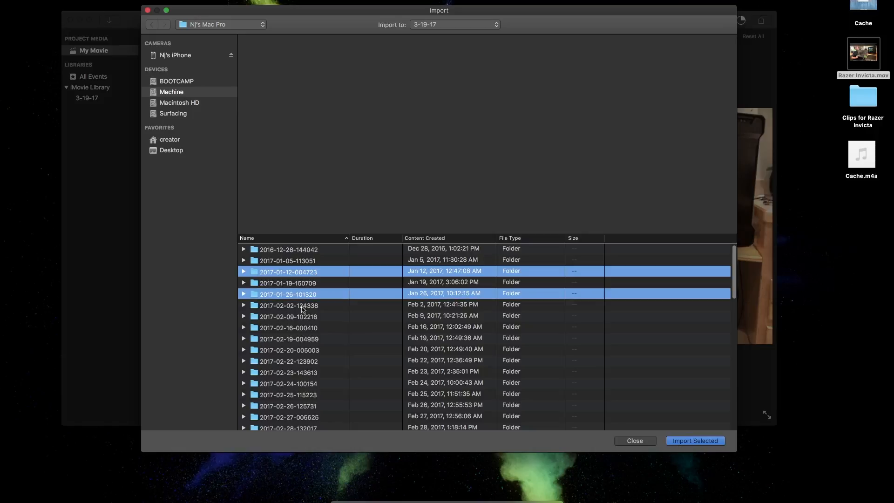
left_click(307, 328, "super")
left_click(307, 361, "super")
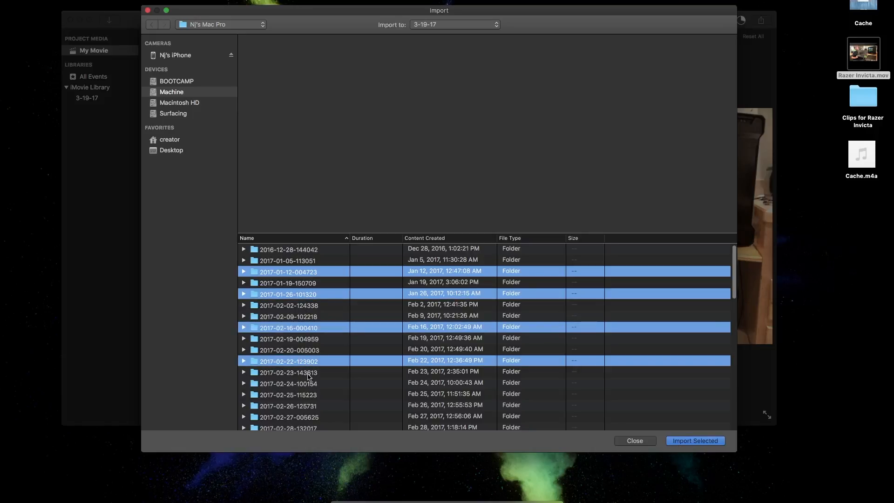
left_click(307, 384, "super")
left_click(305, 406, "super")
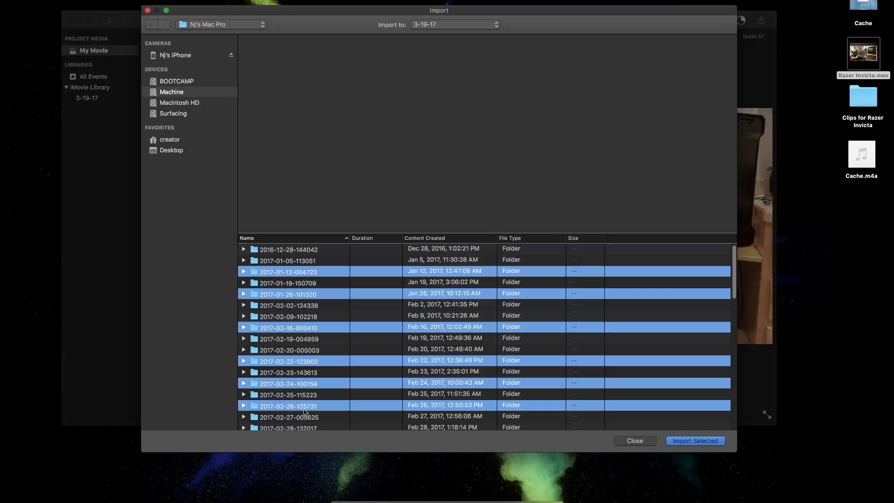
left_click(301, 251)
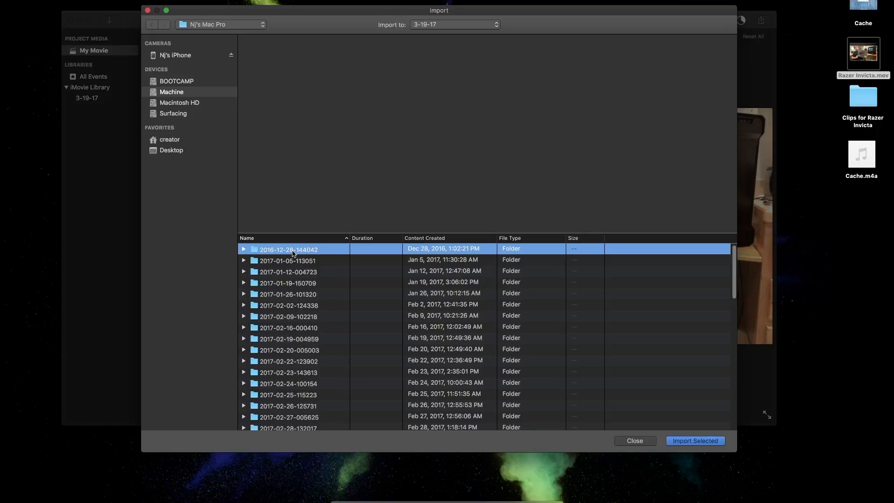
left_click(304, 361, "shift")
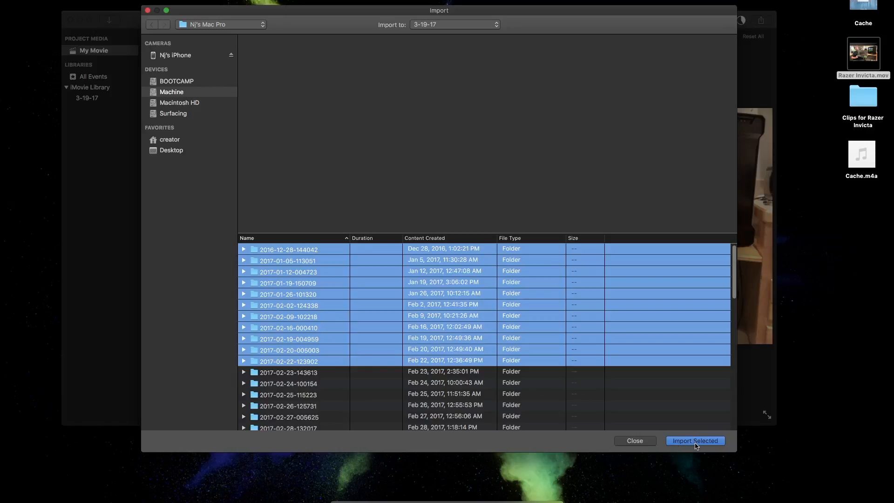
left_click(149, 11)
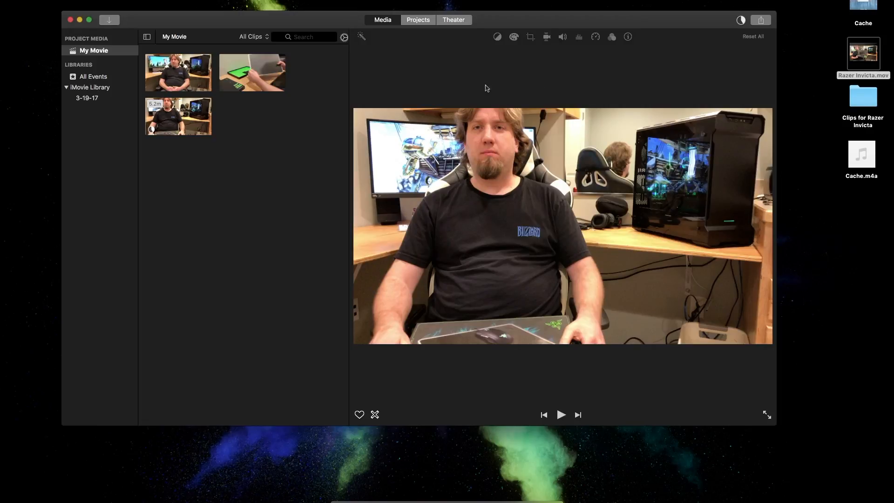
Create a new movie project, and open its media import window and close it without importing
left_click(418, 20)
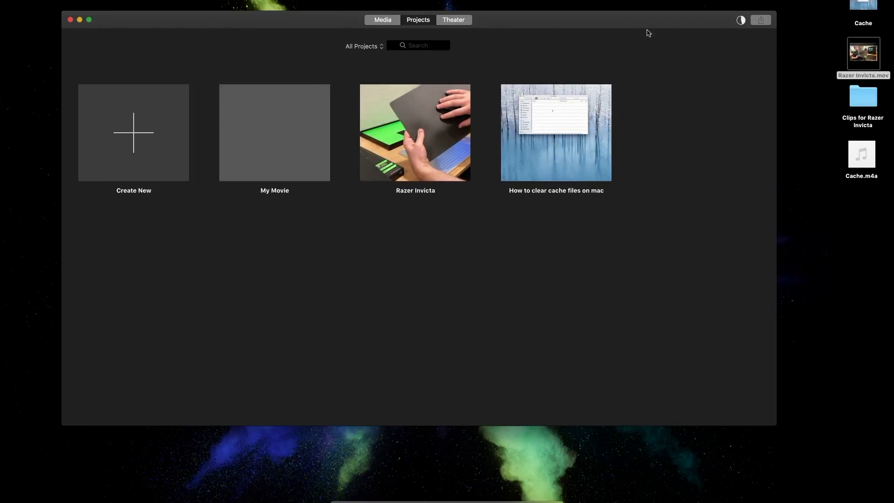
left_click(144, 131)
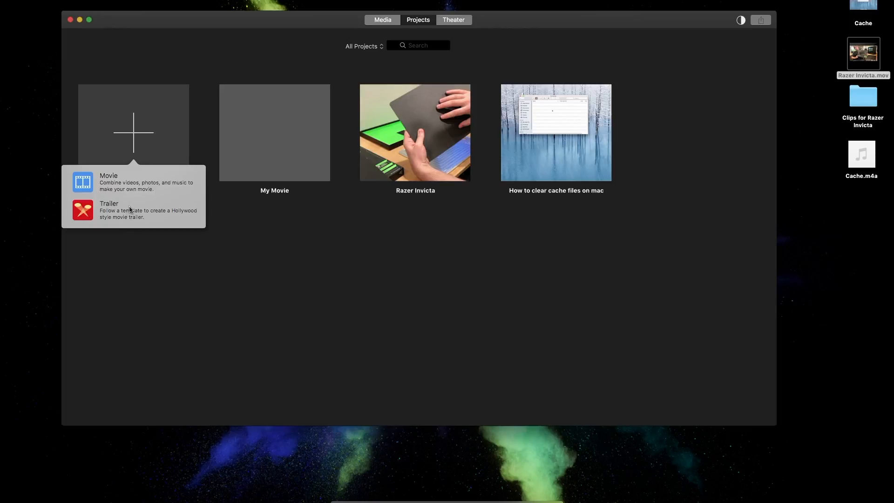
left_click(129, 186)
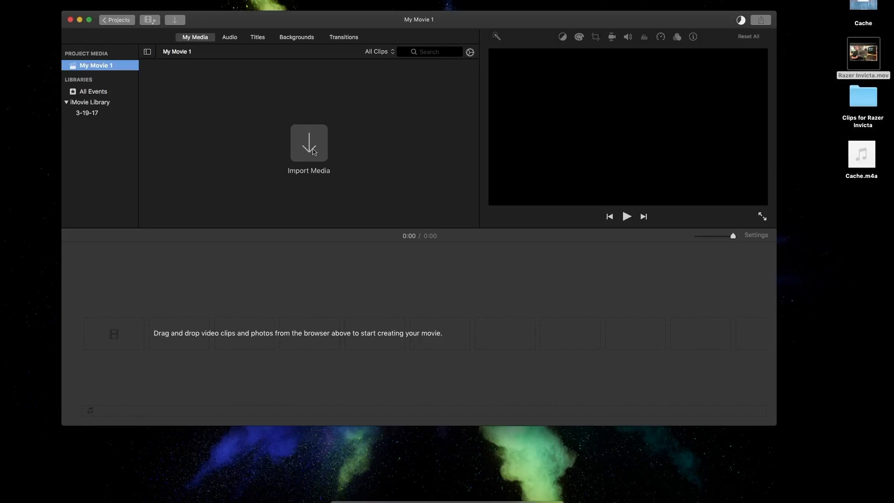
left_click(306, 145)
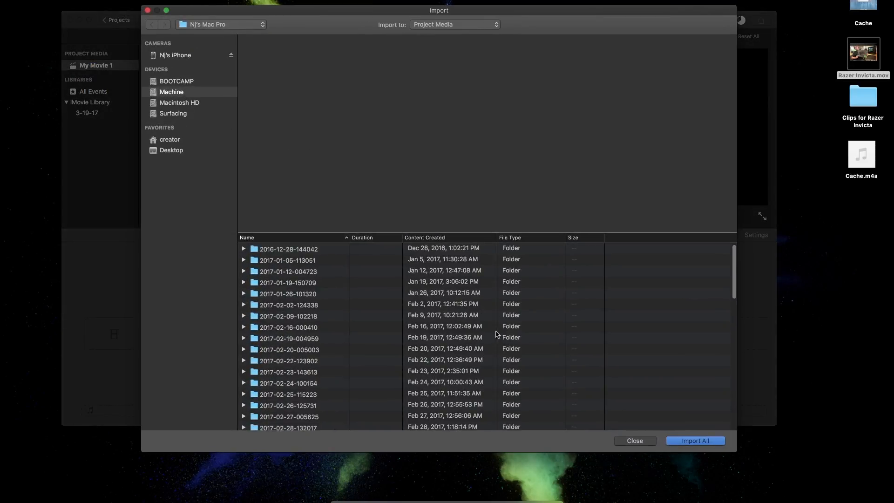
left_click(635, 440)
Place the 20.8-second clip and the 5.2-minute clip from the 3-19-17 event one after the other in the timeline
left_click(87, 113)
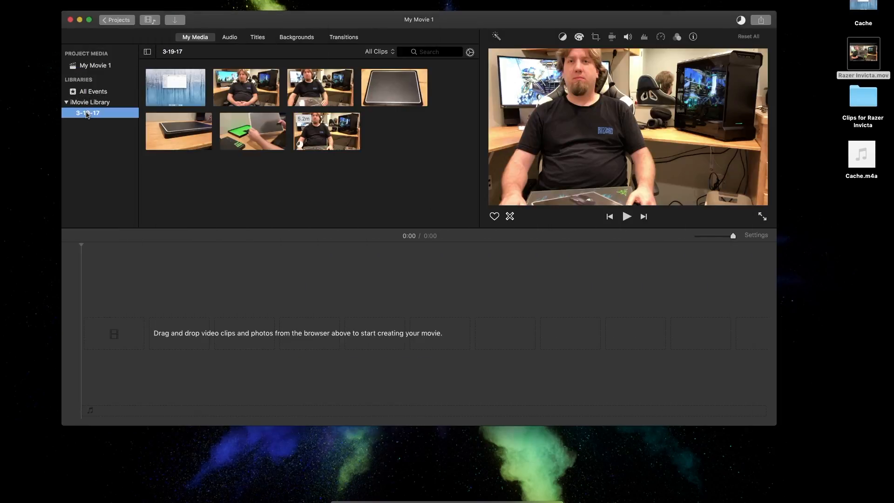
left_click(251, 99)
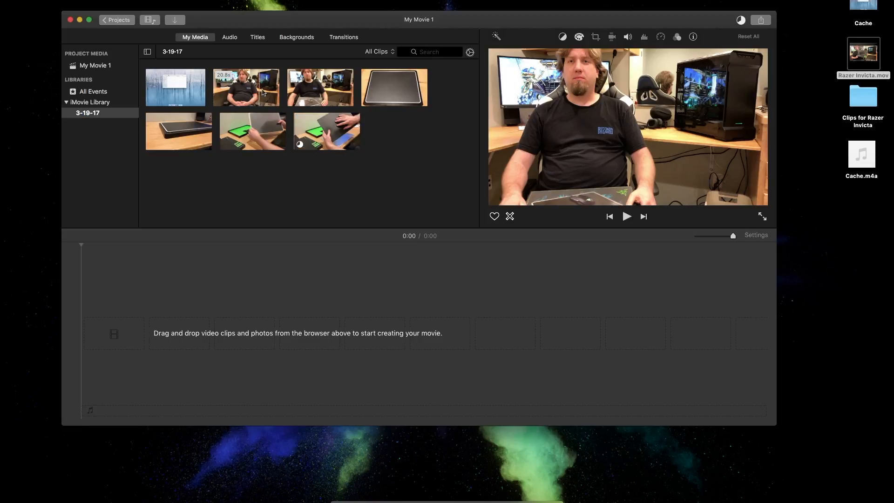
left_click_drag(253, 107, 115, 333)
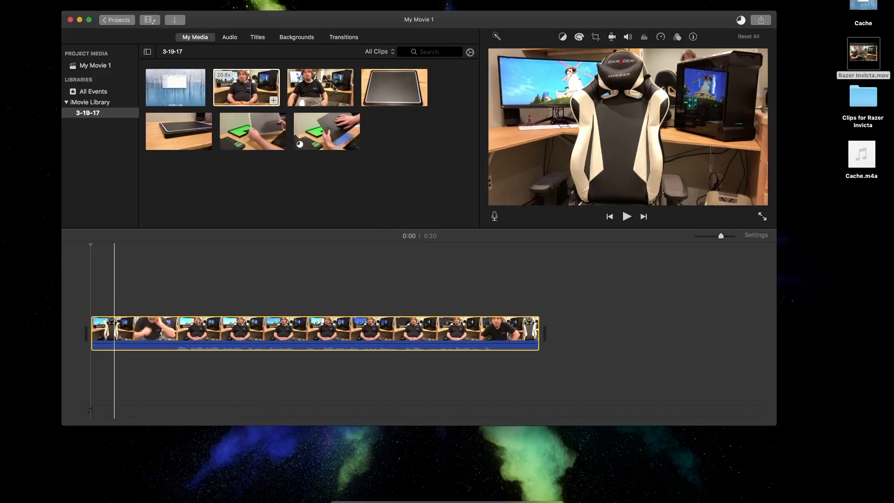
left_click_drag(319, 130, 605, 330)
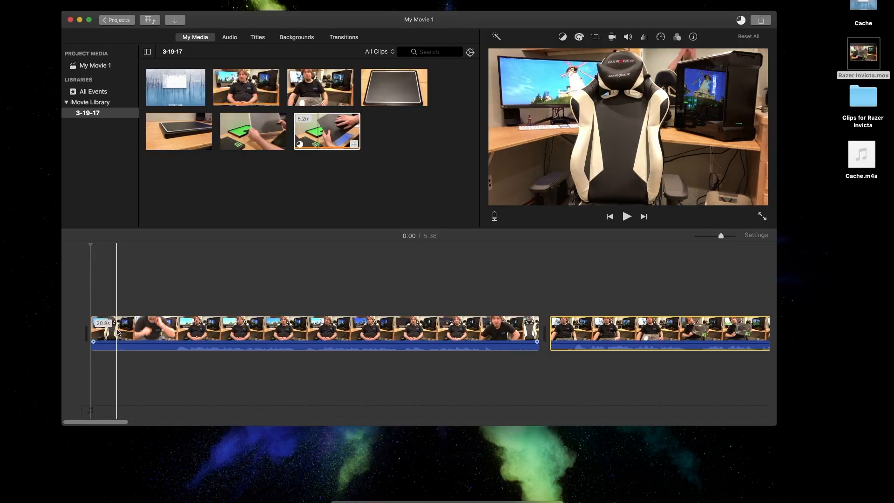
Trim about 3 seconds off the start of the first timeline clip, up to where the man sits down
left_click(164, 336)
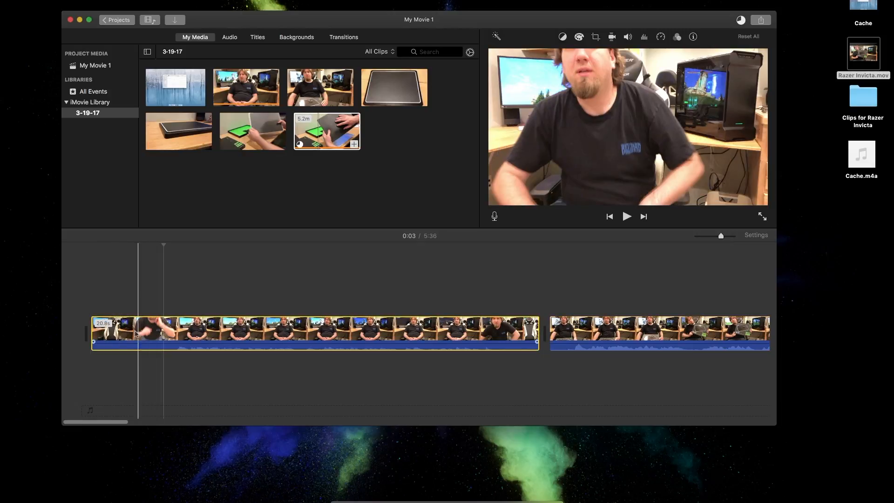
mouse_move(90, 330)
left_mouse_down()
mouse_move(131, 330)
mouse_move(77, 329)
mouse_move(89, 330)
left_mouse_up()
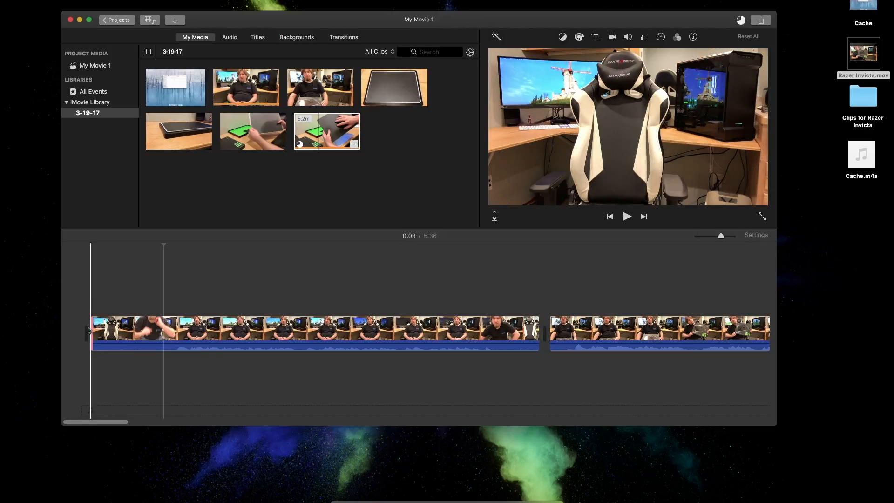
left_click_drag(95, 329, 163, 331)
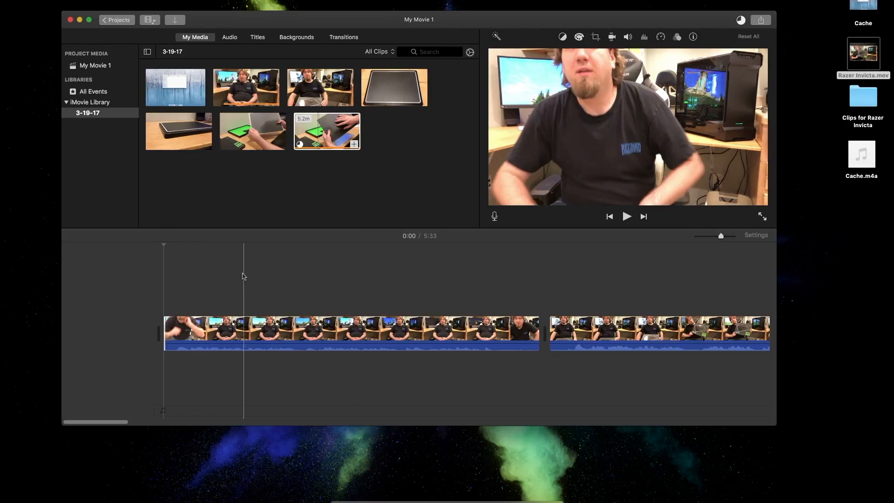
Play a short stretch of the first timeline clip from about 0:07 to preview it
left_click(320, 336)
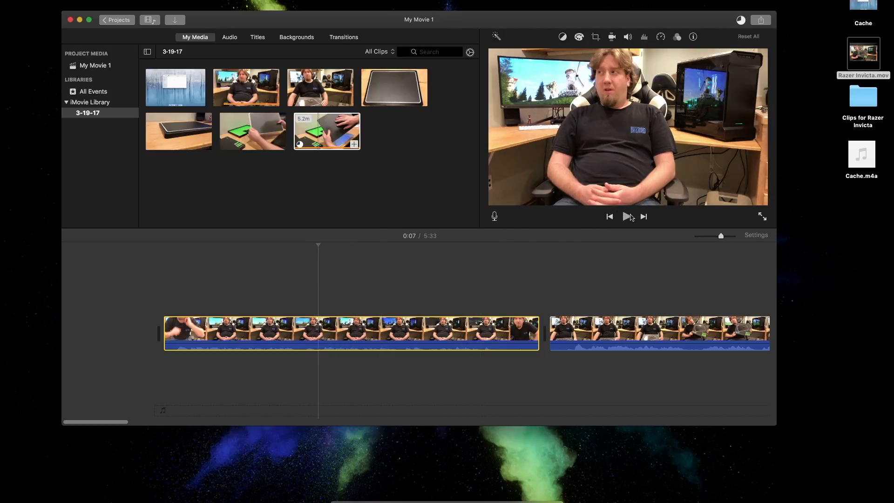
left_click(629, 216)
left_click(628, 217)
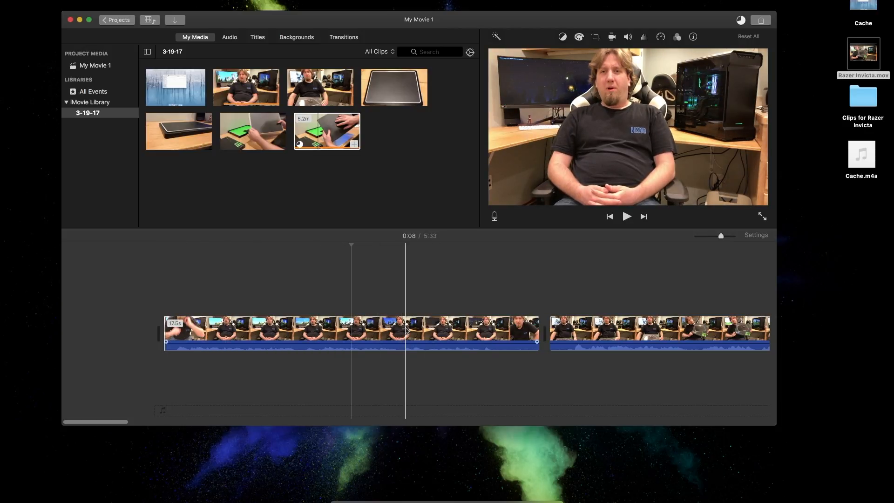
Detach the audio from the first timeline clip and select the separated audio track
right_click(406, 329)
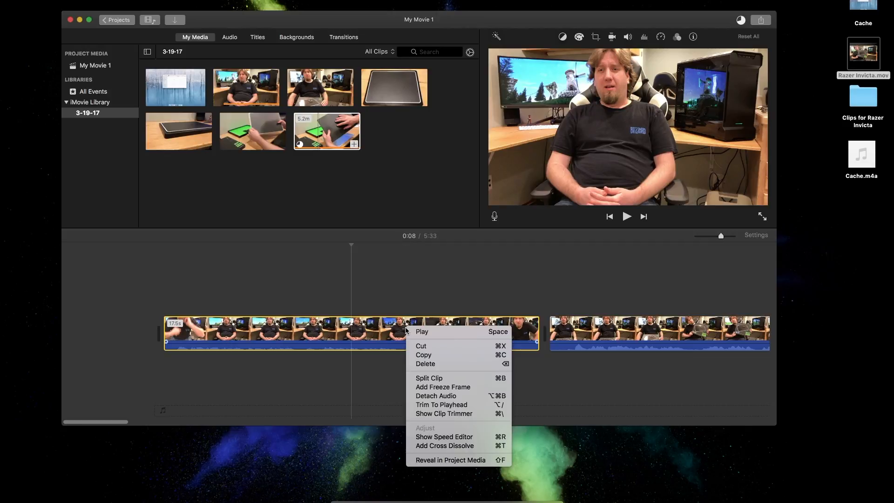
left_click(437, 396)
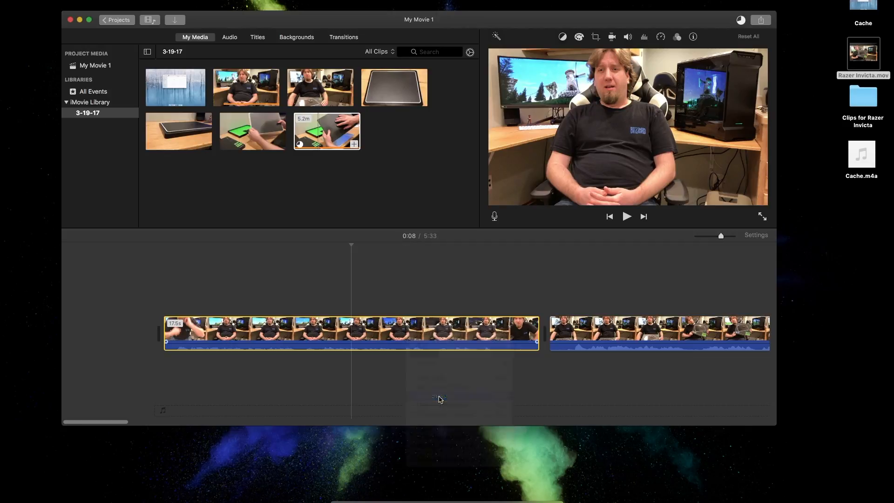
left_click(215, 363)
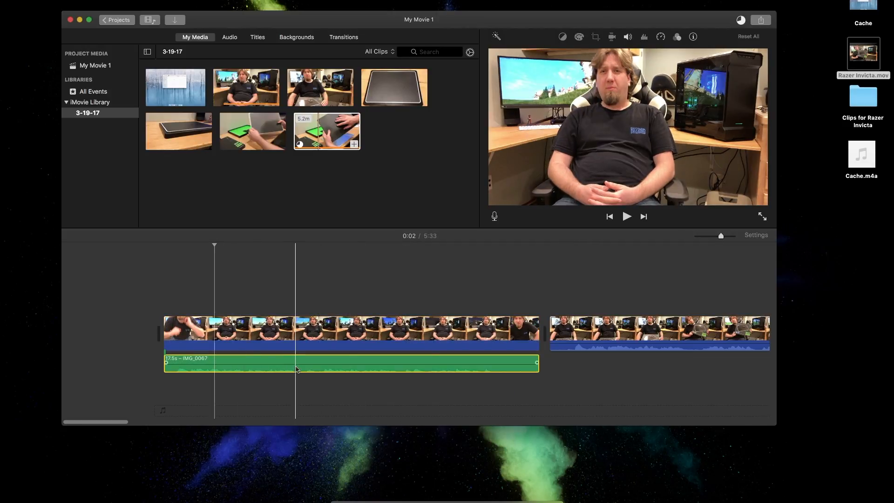
right_click(310, 364)
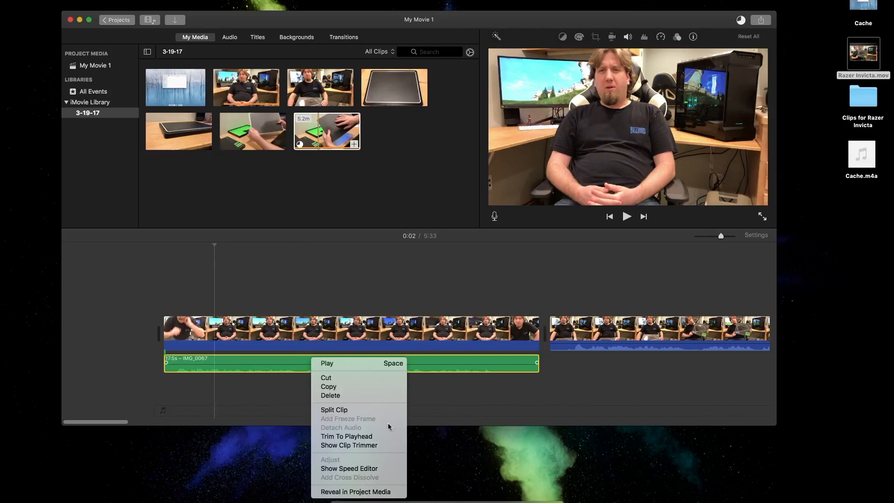
left_click(464, 385)
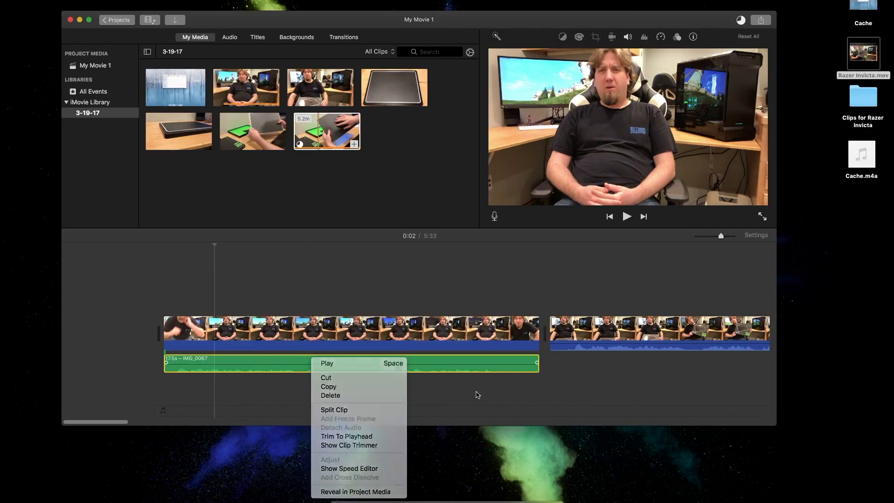
right_click(351, 360)
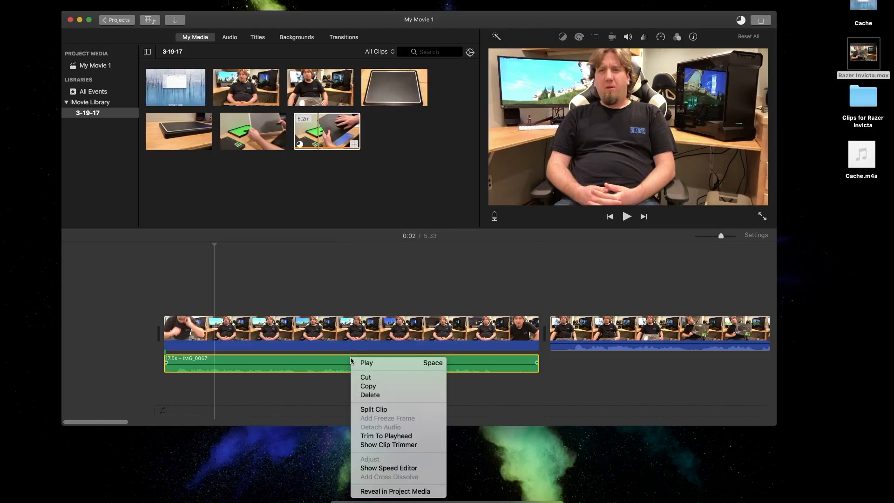
left_click(577, 396)
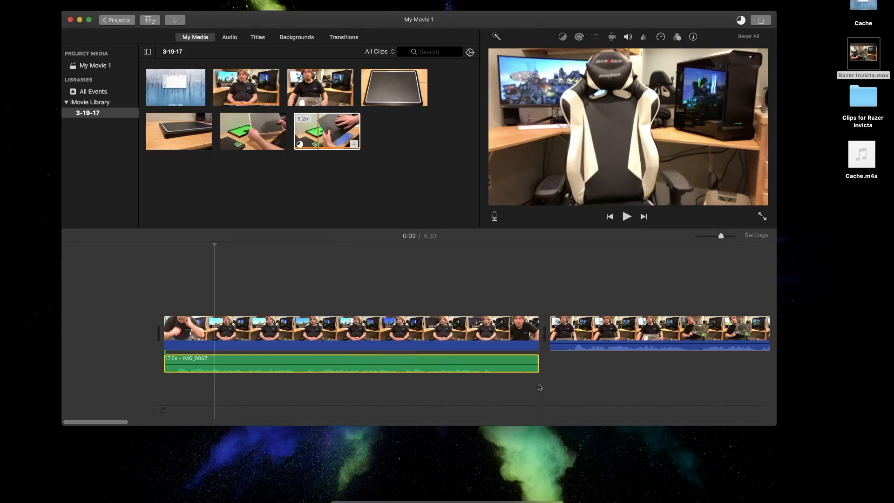
Undo the audio detachment so the sound is merged back into the first timeline clip
key("super+z")
left_click(418, 324)
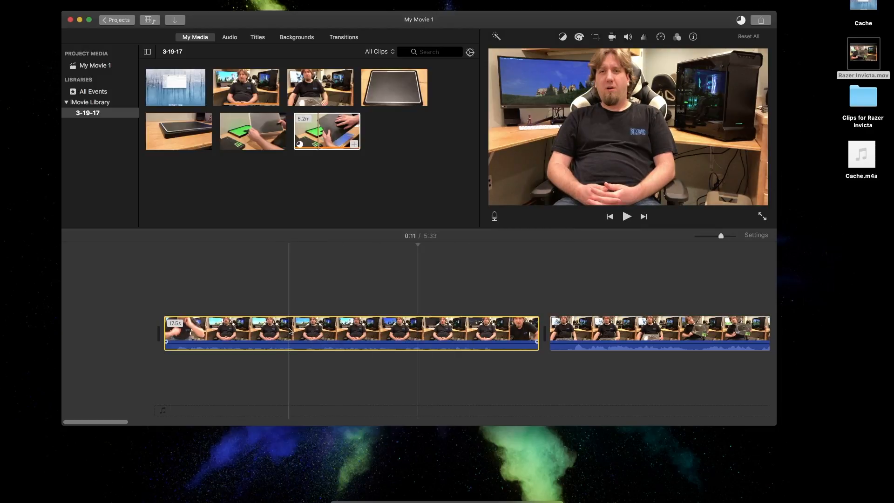
left_click(421, 156)
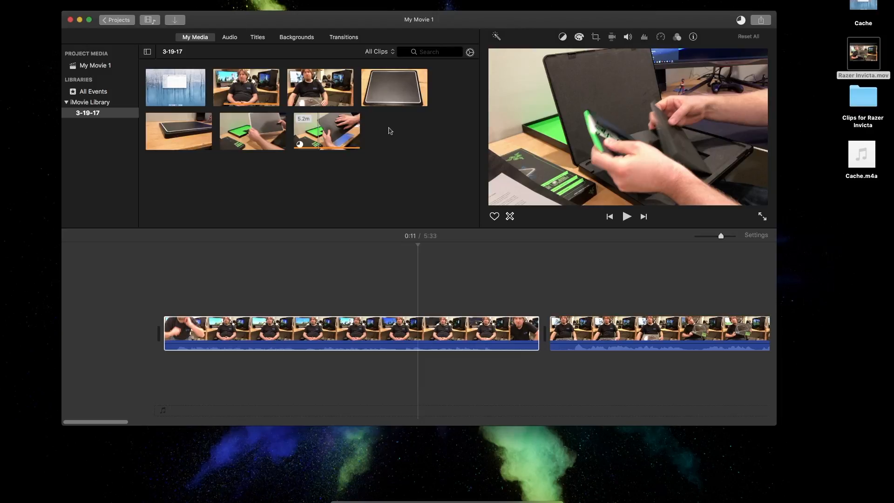
Add the iTunes song Arriba Mami as an audio track beneath the video, starting at the beginning of the first clip
left_click(230, 37)
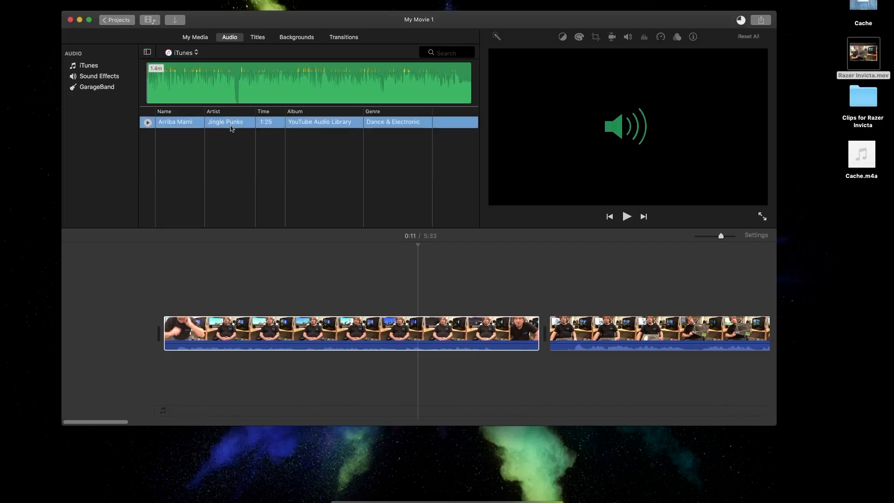
mouse_move(232, 132)
left_mouse_down()
mouse_move(233, 331)
mouse_move(189, 208)
mouse_move(229, 123)
left_mouse_up()
left_click_drag(256, 122, 164, 375)
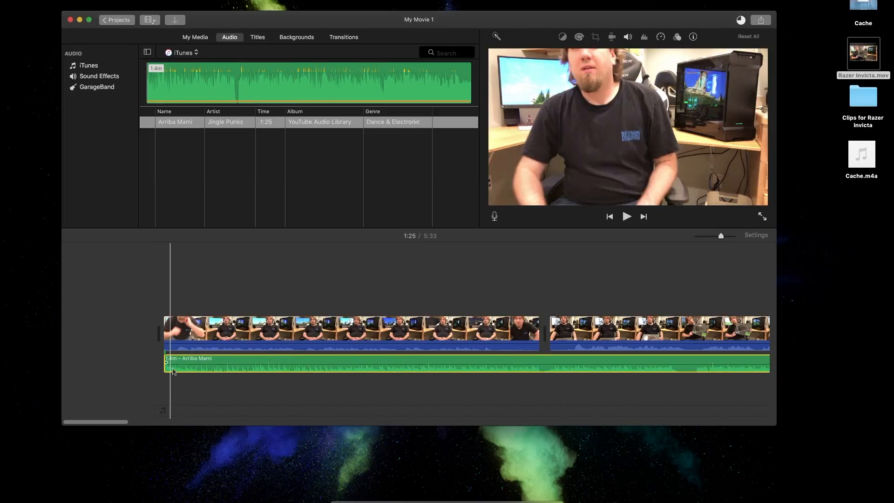
mouse_move(160, 368)
left_mouse_down()
mouse_move(359, 366)
mouse_move(166, 366)
left_mouse_up()
right_click(302, 369)
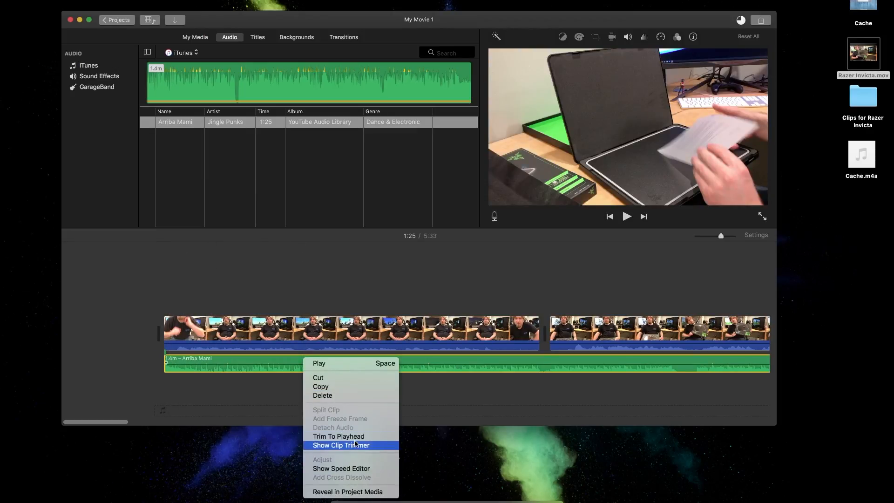
left_click(440, 396)
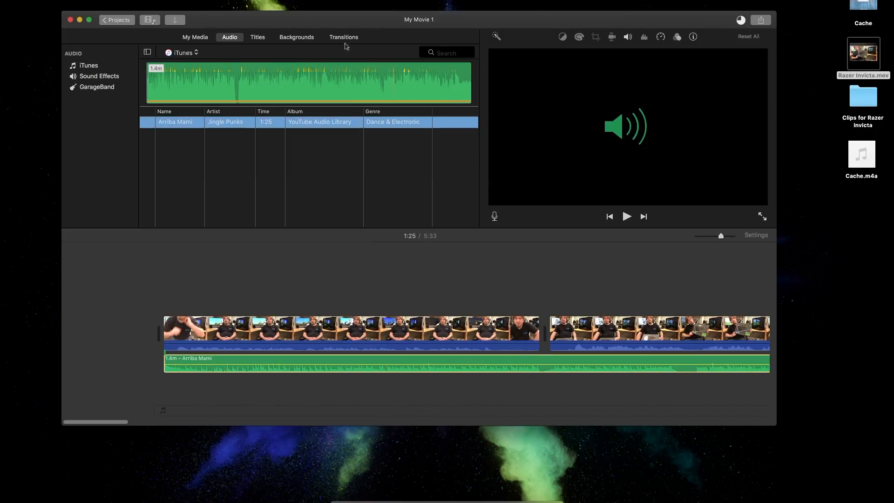
Add a Reveal title as a separate 4-second clip in front of the first video clip
left_click(257, 39)
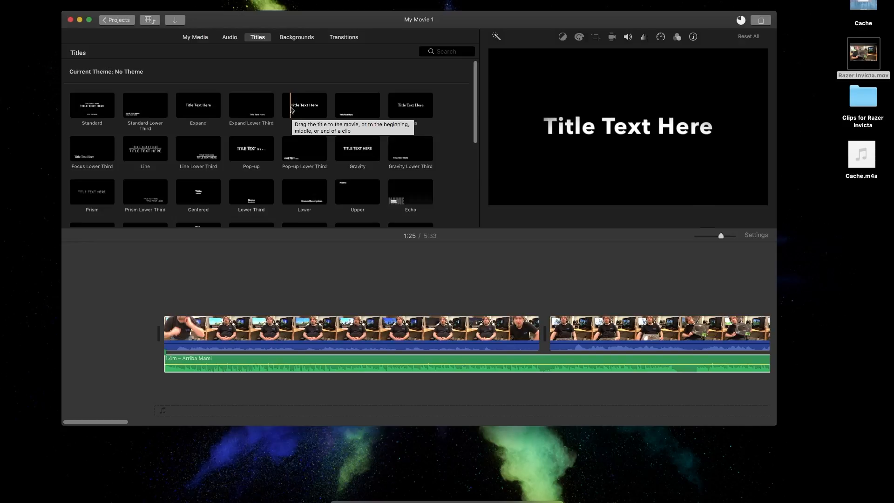
left_click(316, 111)
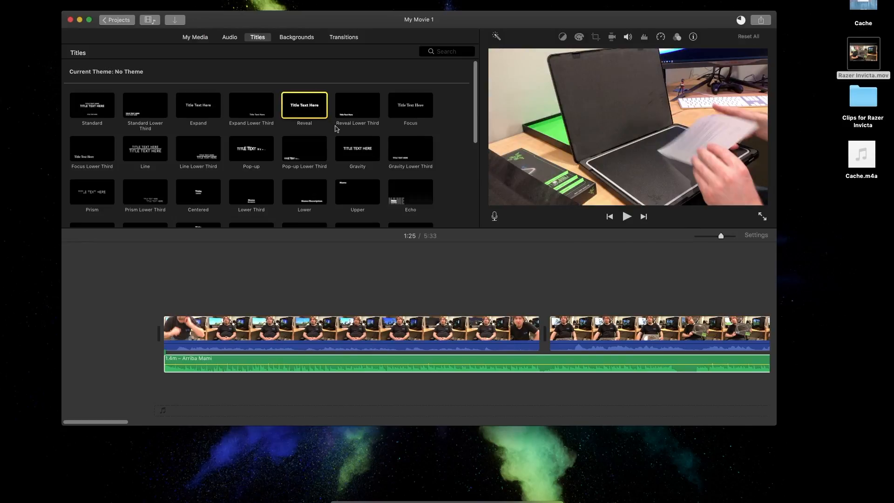
left_click_drag(302, 109, 170, 316)
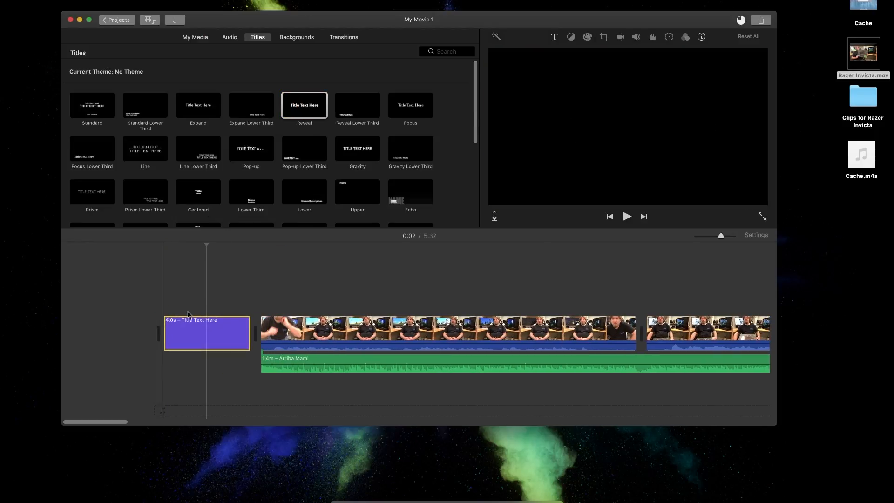
left_click(255, 285)
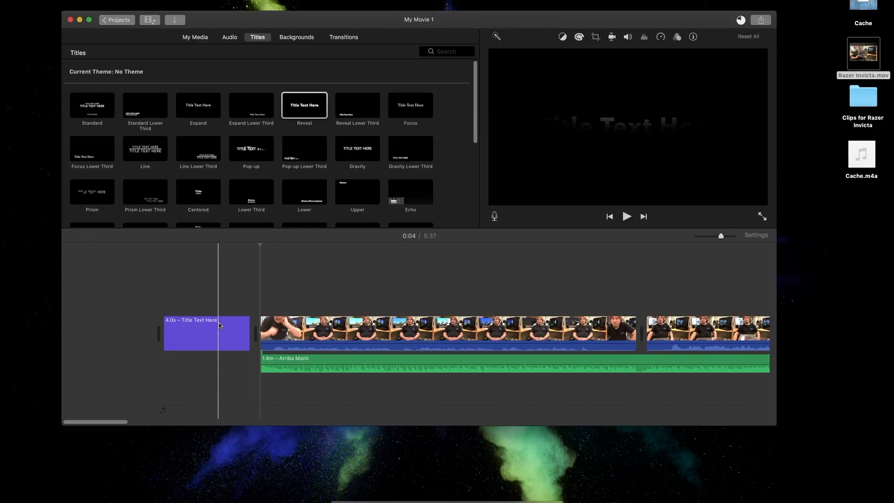
Replace the opening title's placeholder text with "Testing adding text"
left_click(217, 325)
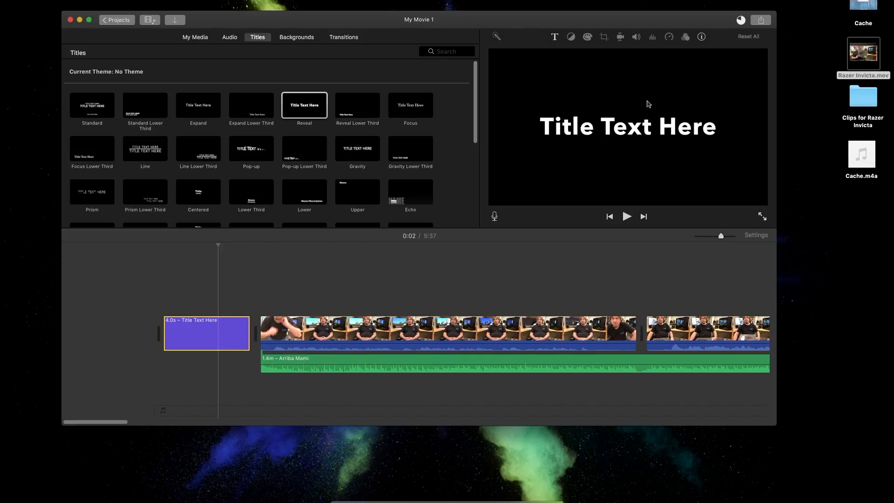
double_click(596, 129)
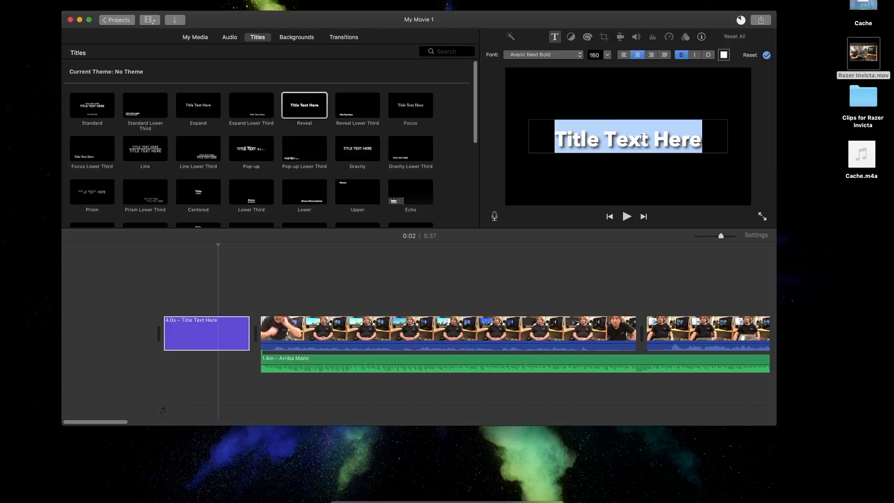
type("Test")
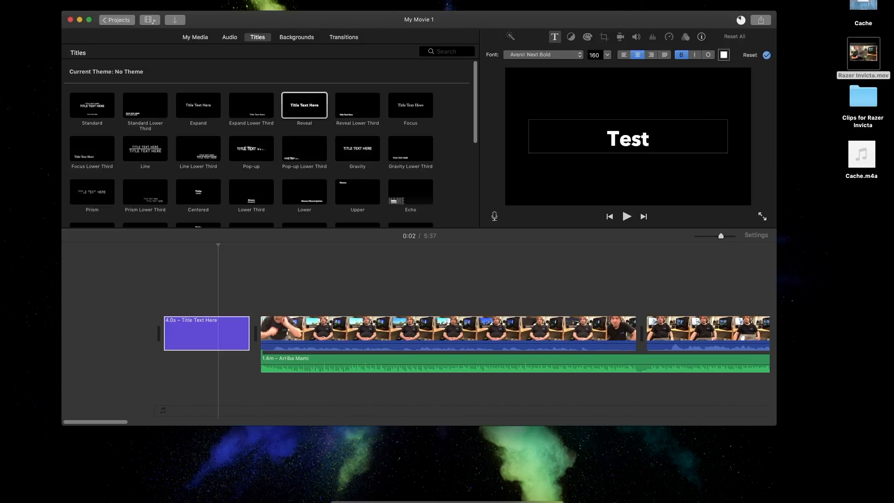
type("ing adding")
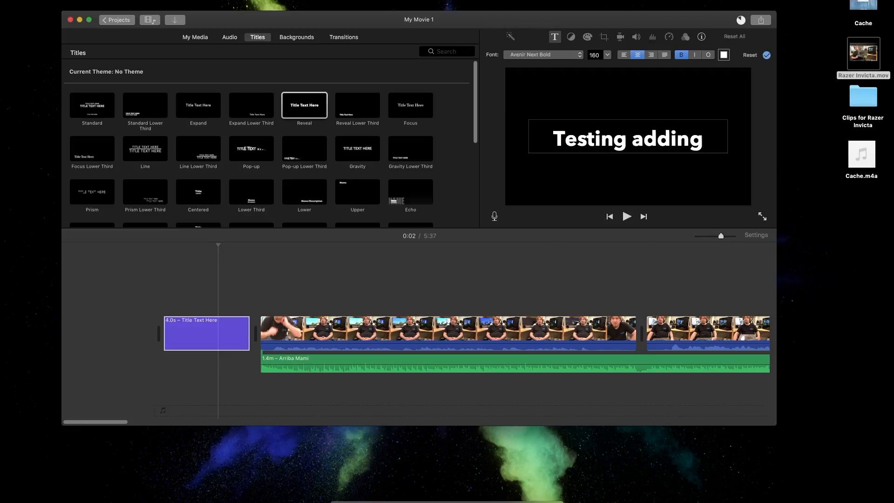
type(" text")
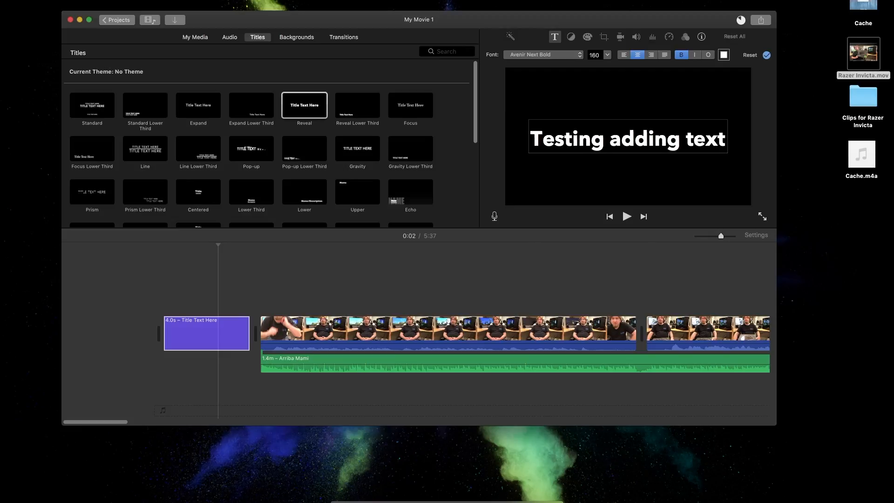
key("super+a")
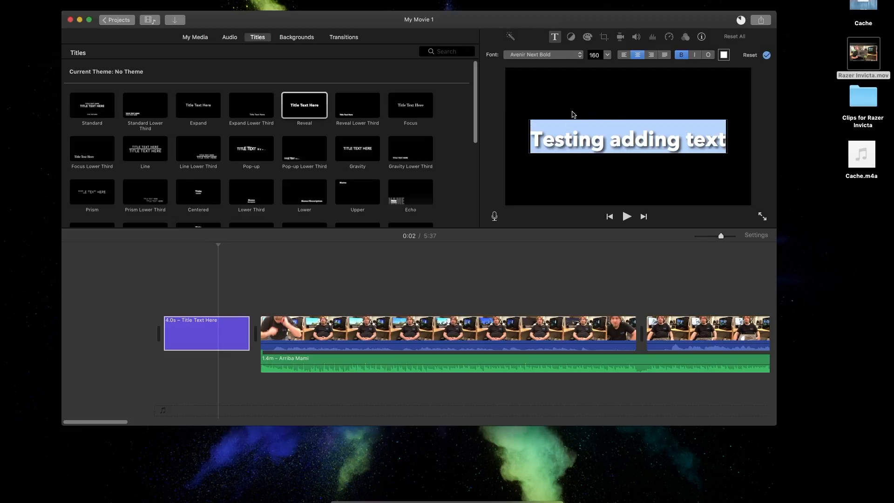
left_click(440, 265)
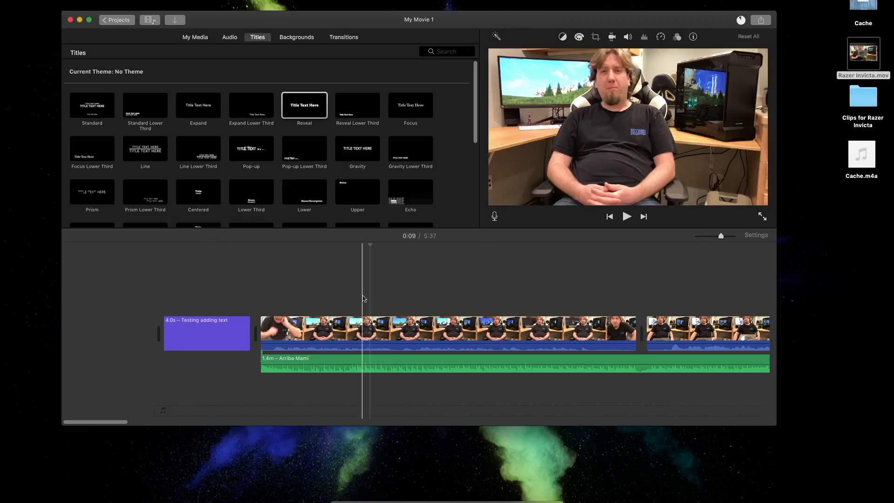
Play a short stretch of the opening title to preview its text animation
left_click(194, 335)
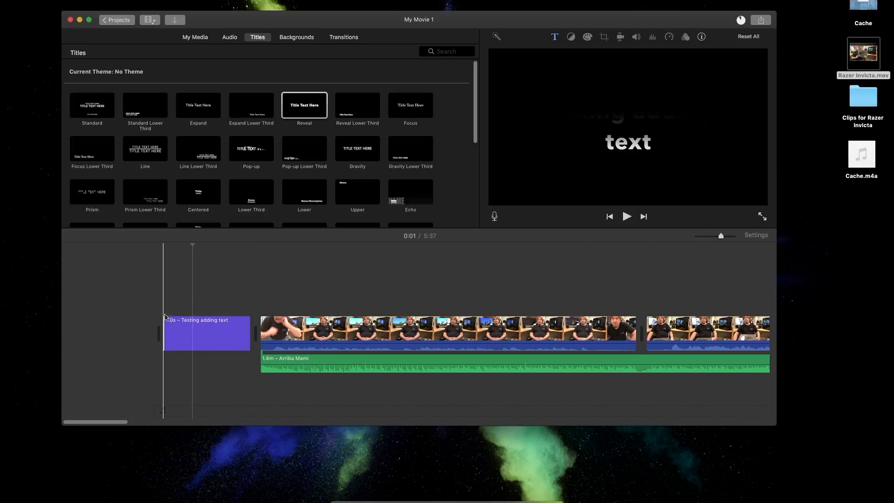
left_click(626, 216)
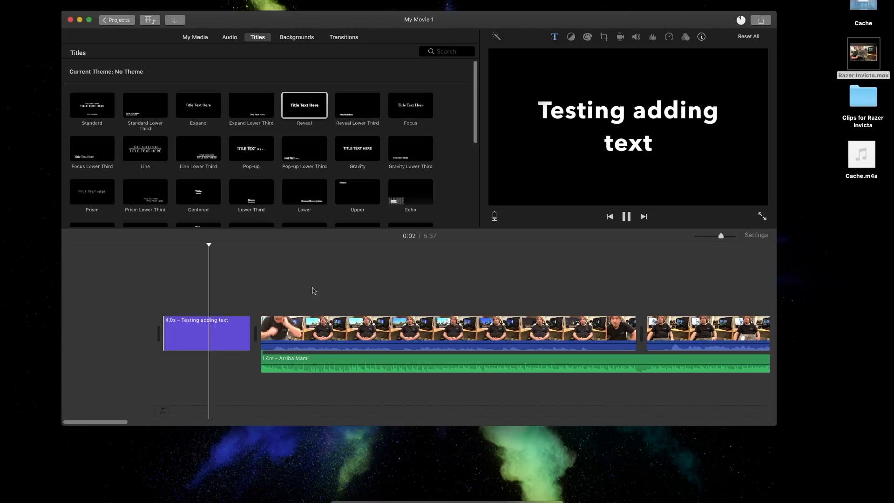
left_click(204, 314)
left_click(202, 331)
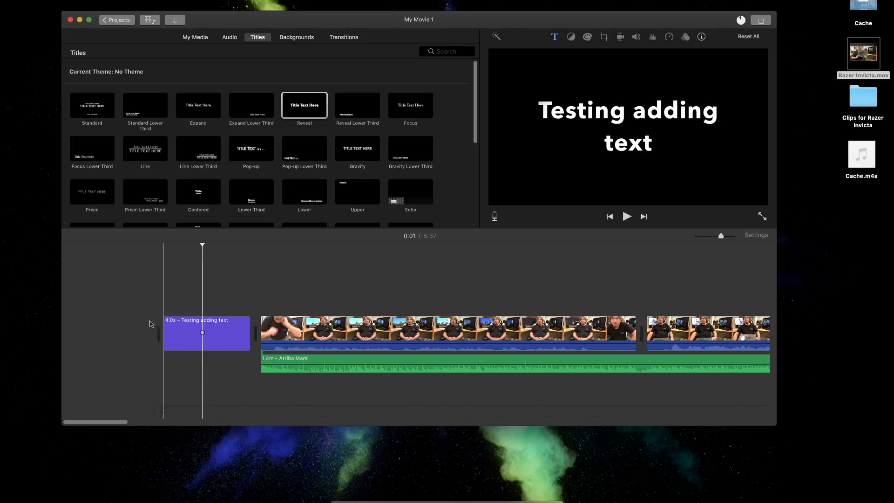
Return to the very start of the movie and play through the title into the first video clip, stopping at about 0:07
left_click(174, 330)
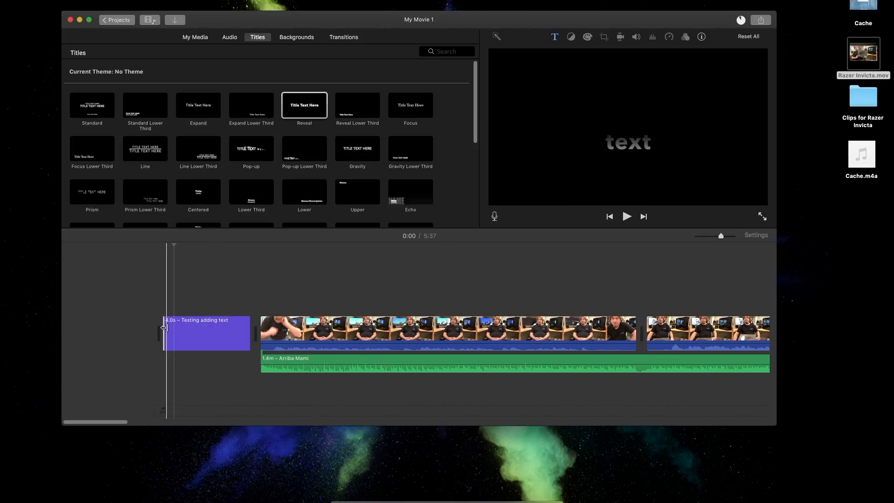
mouse_move(164, 327)
left_mouse_down()
mouse_move(155, 326)
mouse_move(169, 326)
left_mouse_up()
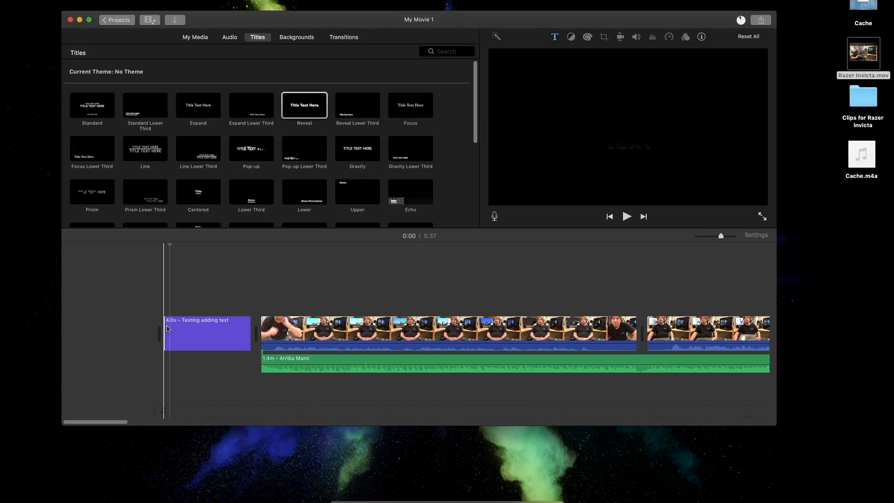
double_click(167, 325)
left_click(224, 296)
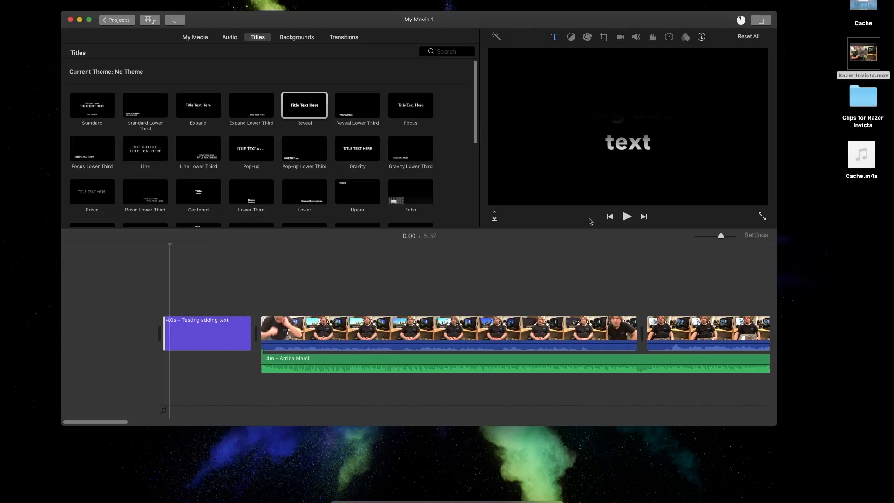
left_click(609, 216)
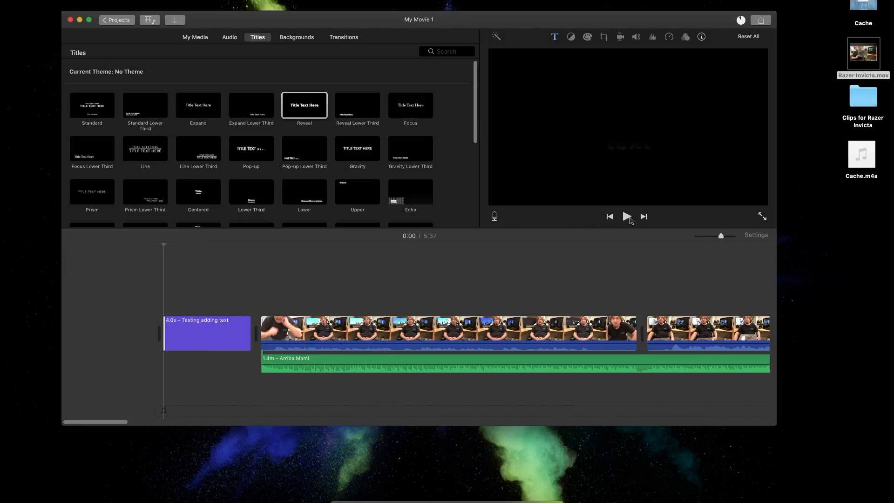
left_click(627, 217)
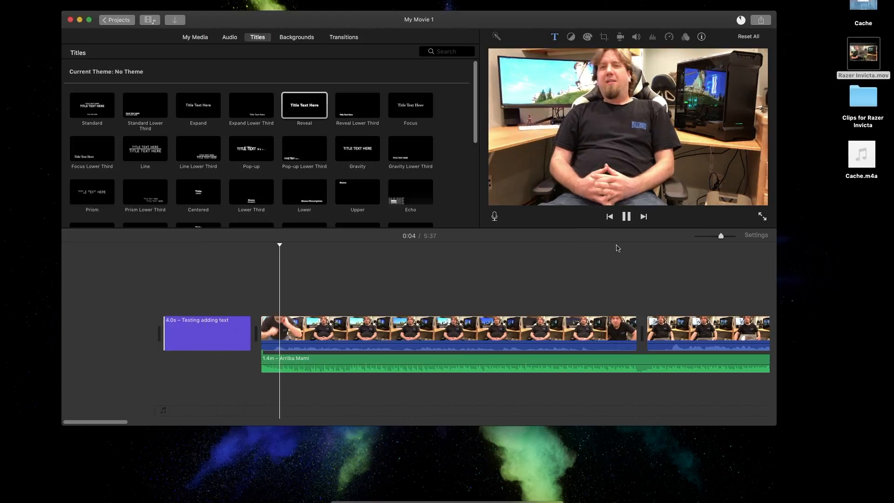
left_click(629, 217)
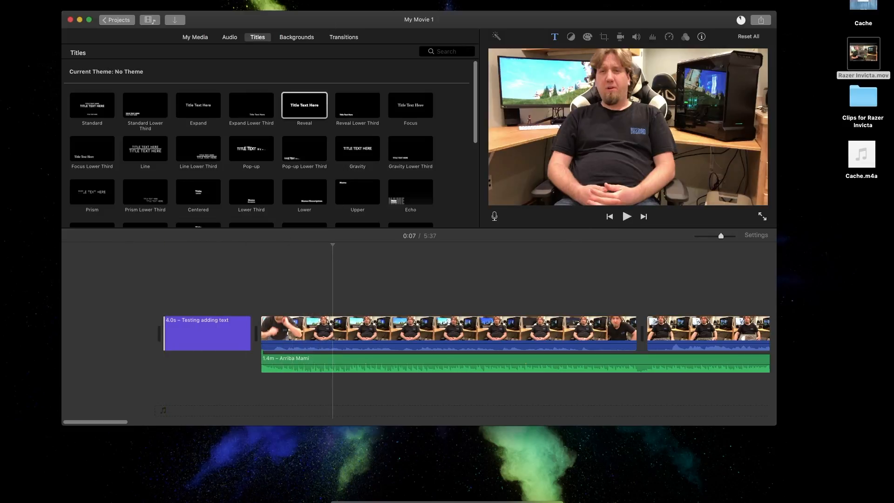
Add a Cross Blur transition between the two video clips and play across it from just before the cut
left_click(297, 38)
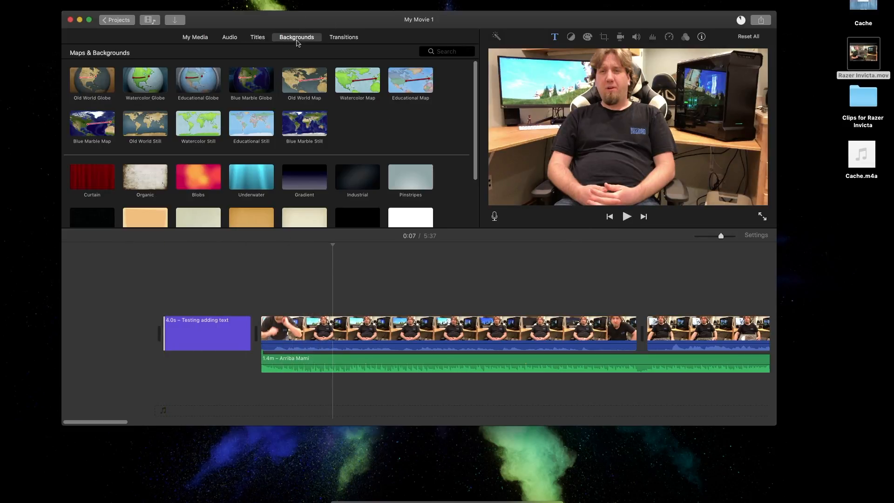
left_click(350, 37)
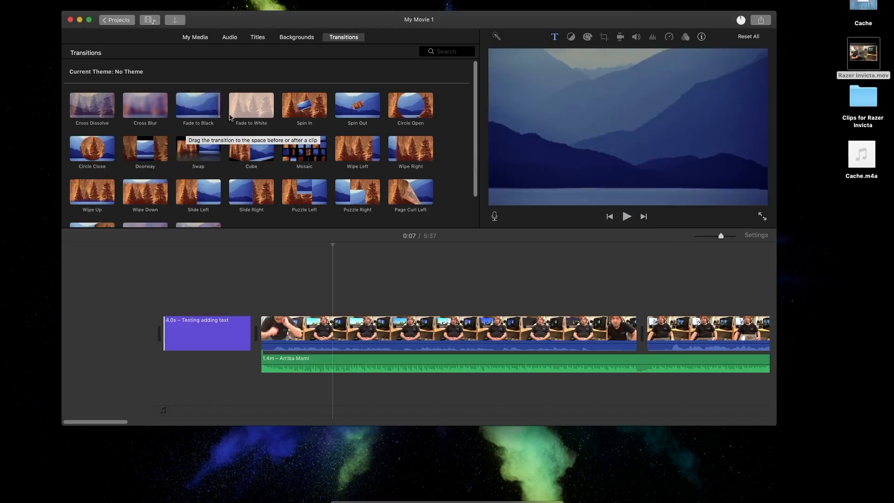
left_click_drag(138, 106, 622, 334)
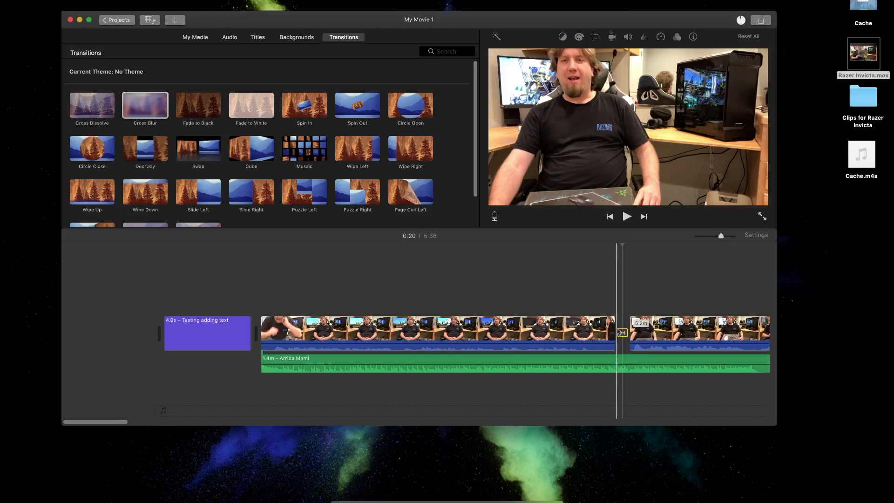
left_click(608, 335)
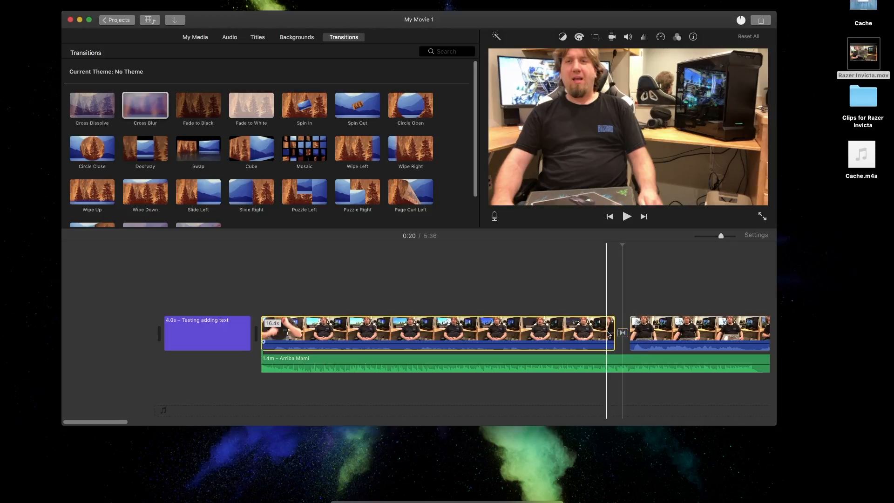
left_click(627, 217)
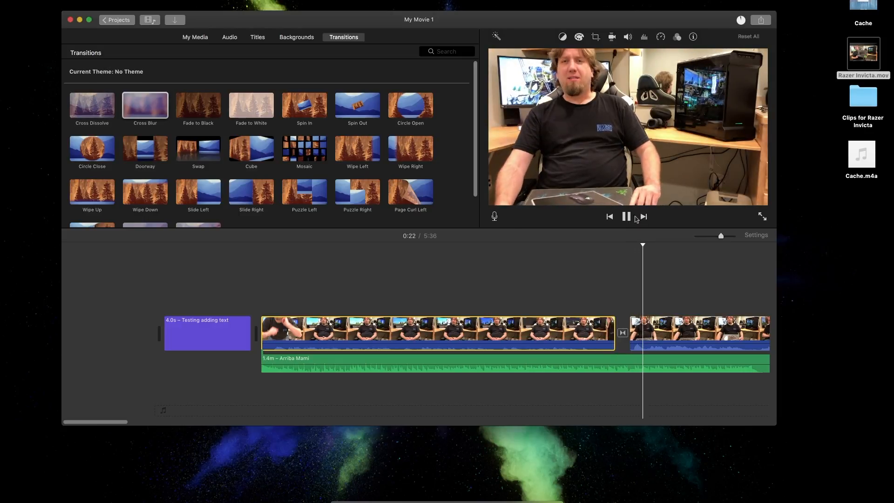
Stop playback and examine the color correction, cropping, stabilization and volume adjustments available for the first video clip
left_click(626, 216)
left_click(623, 334)
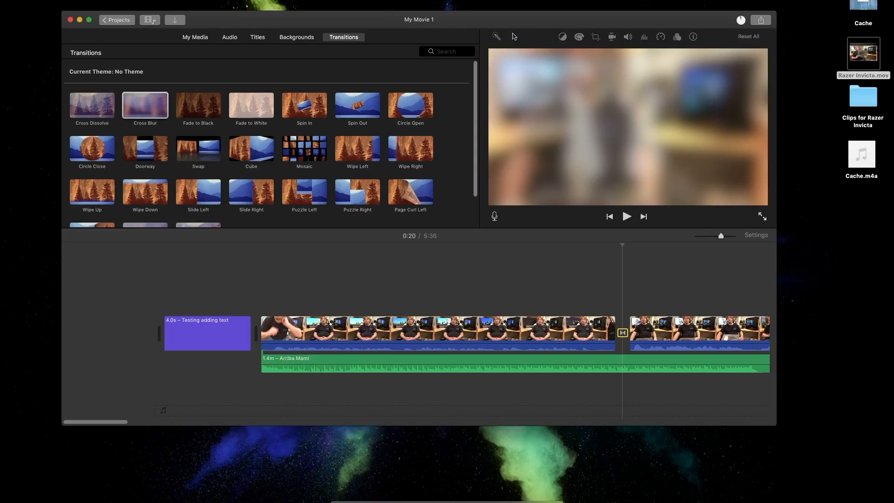
left_click(441, 328)
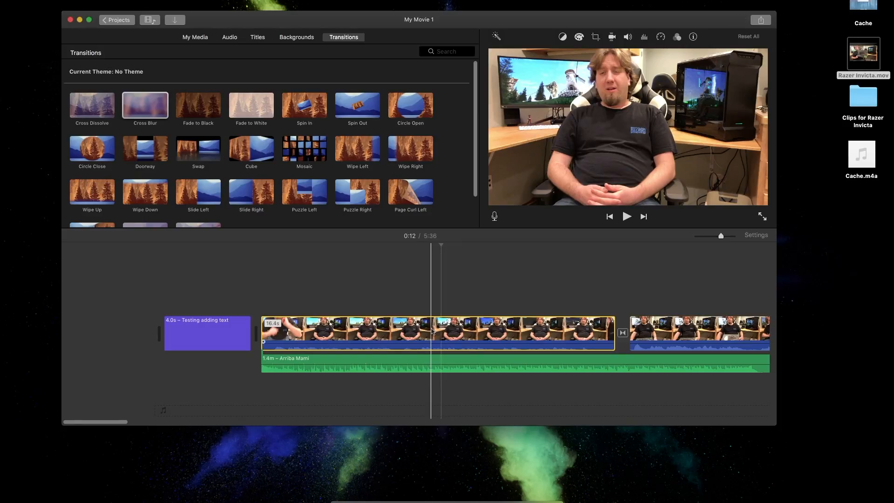
left_click(581, 38)
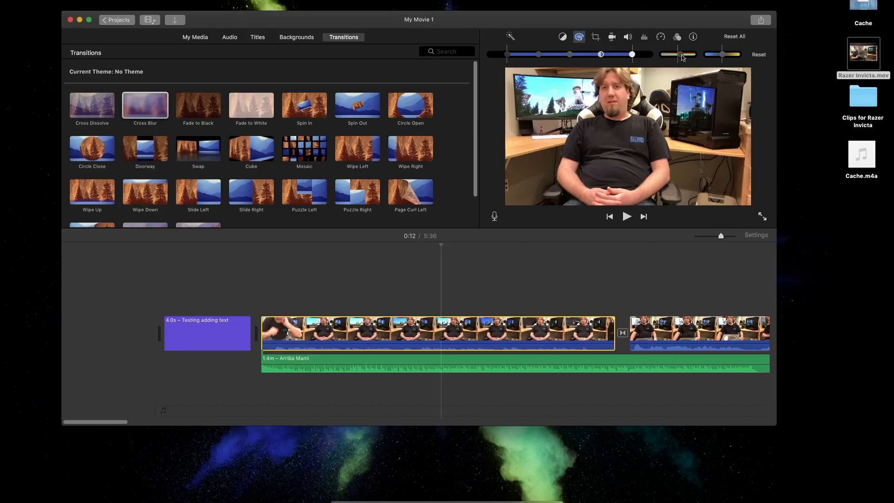
mouse_move(678, 55)
left_mouse_down()
mouse_move(697, 57)
mouse_move(665, 56)
mouse_move(679, 57)
left_mouse_up()
left_click(596, 37)
left_click(612, 37)
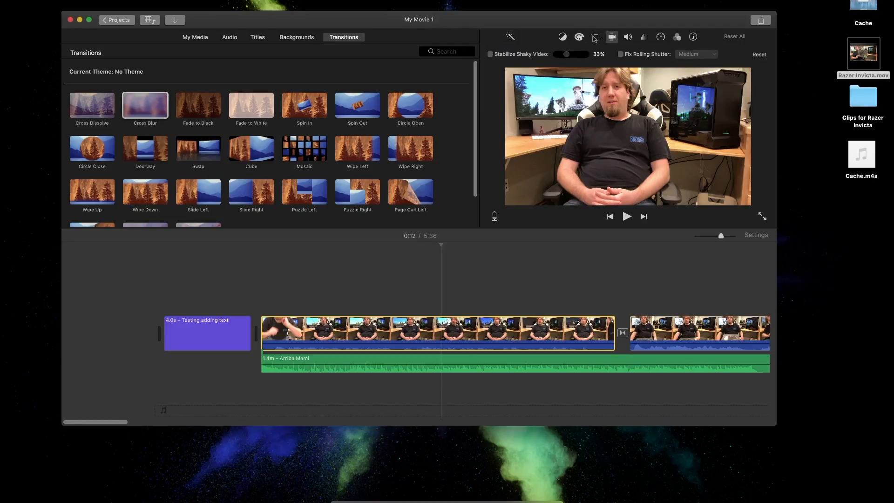
left_click(596, 37)
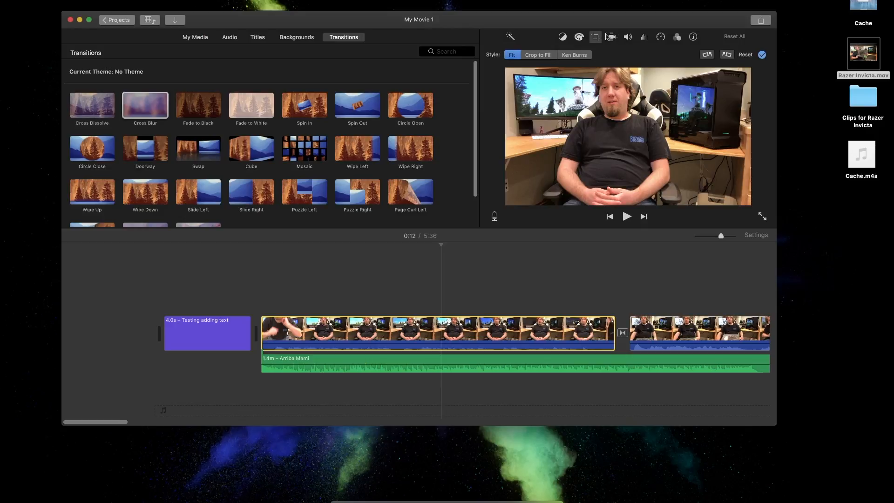
left_click(614, 38)
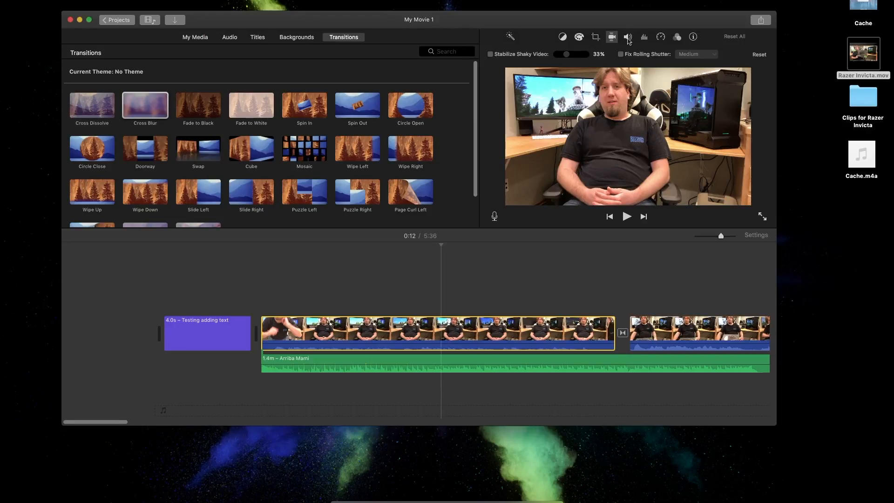
left_click(628, 38)
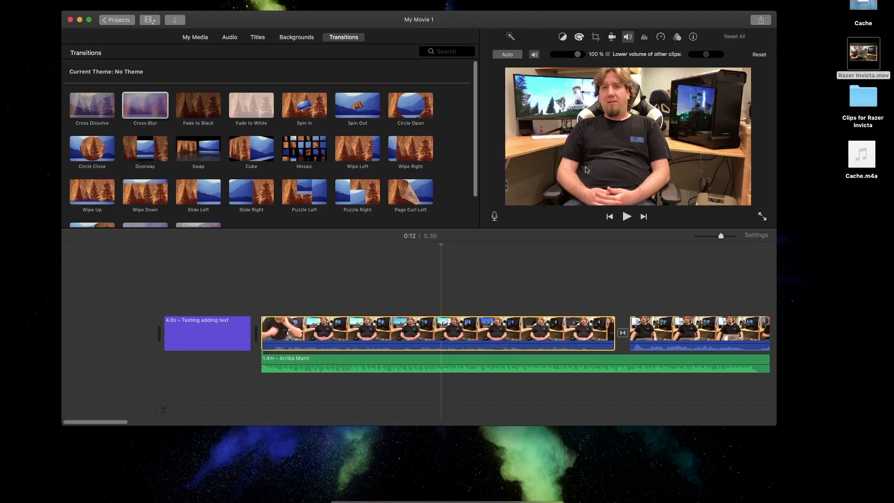
Raise the volume of the first video clip to 400%
left_click(433, 331)
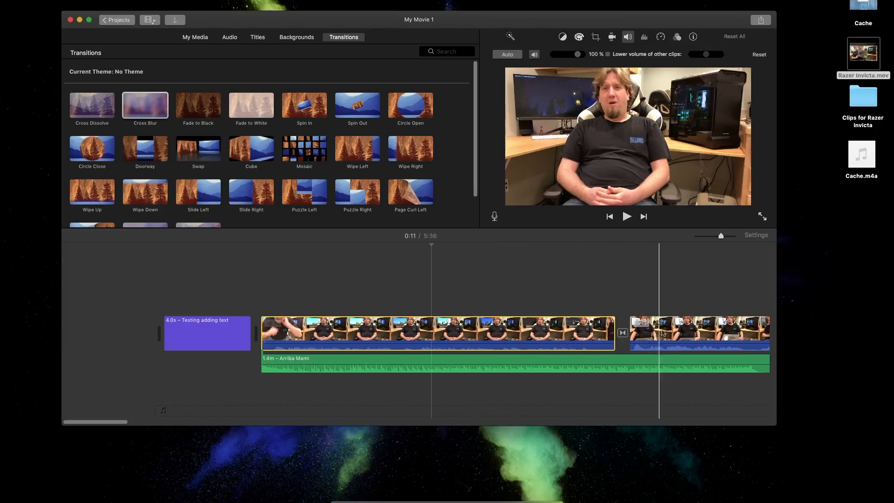
left_click(490, 330)
left_click_drag(578, 55, 650, 59)
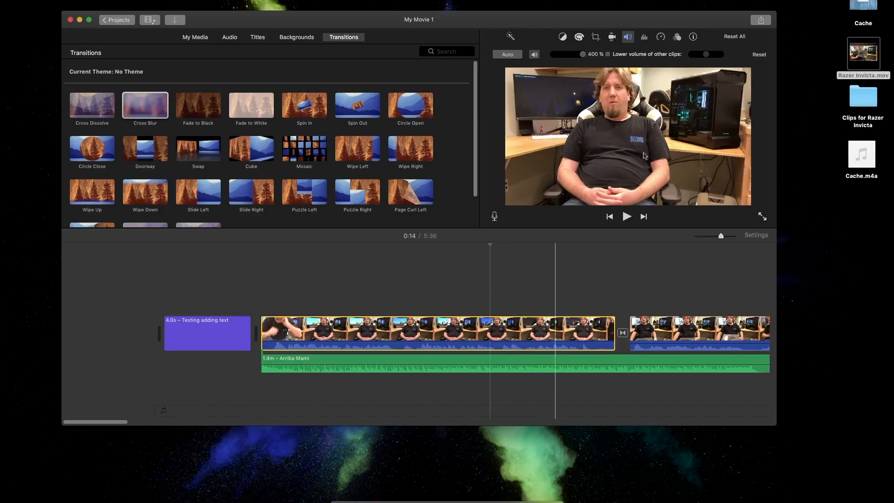
left_click(549, 280)
left_click(500, 330)
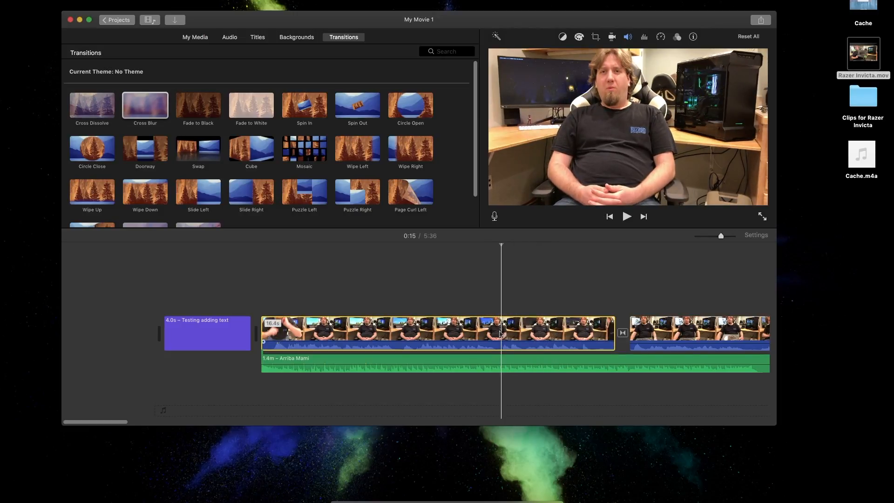
Try 400% volume on the Arriba Mami music track, finally lowering it to 20%
left_click(628, 37)
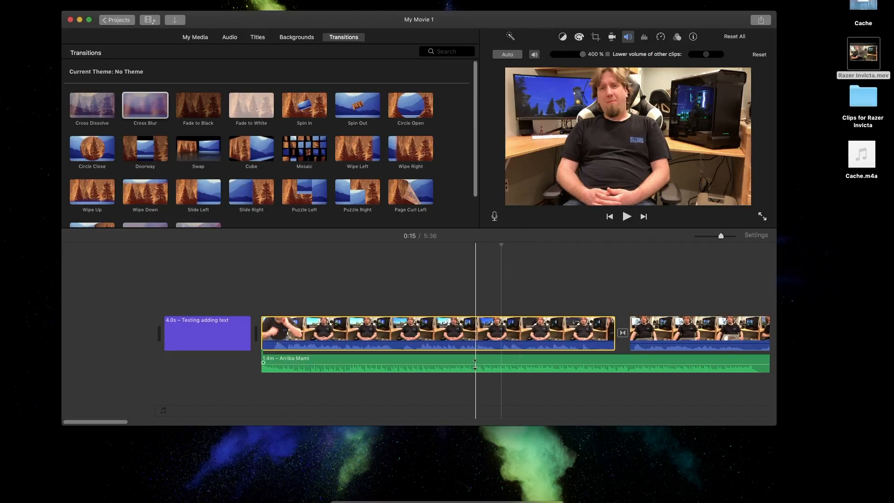
left_click(470, 365)
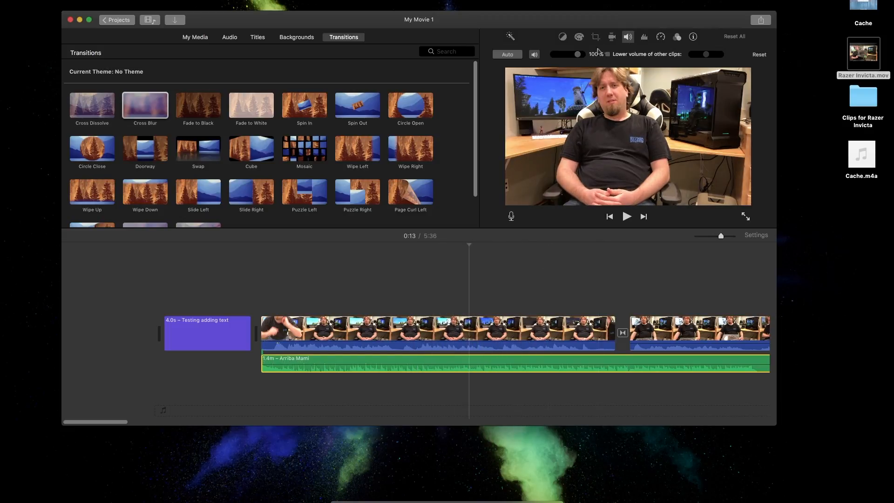
left_click_drag(578, 55, 585, 55)
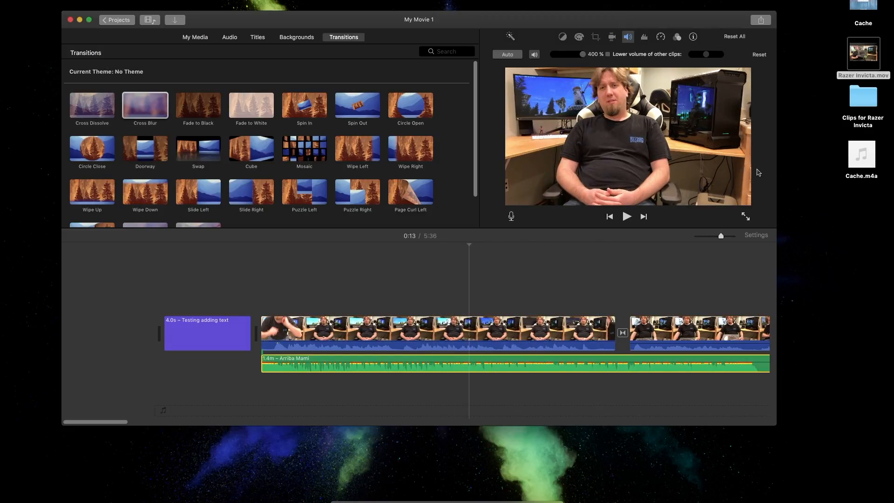
left_click_drag(582, 55, 558, 56)
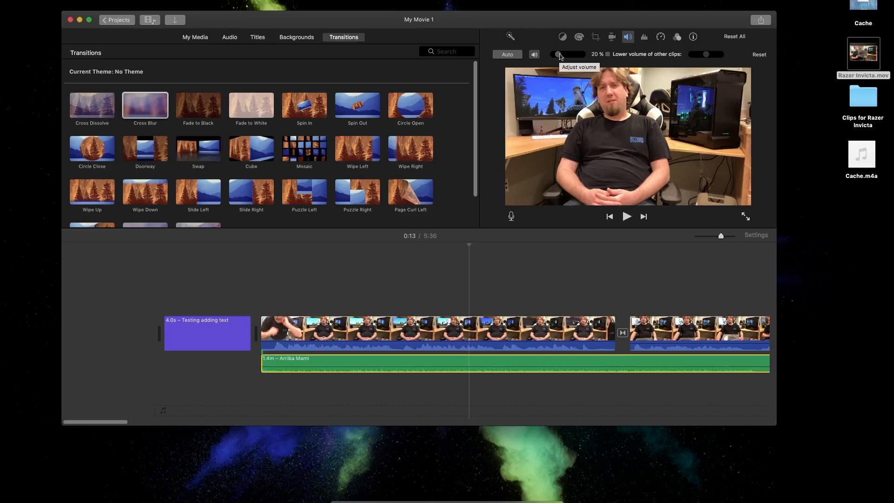
left_click(543, 270)
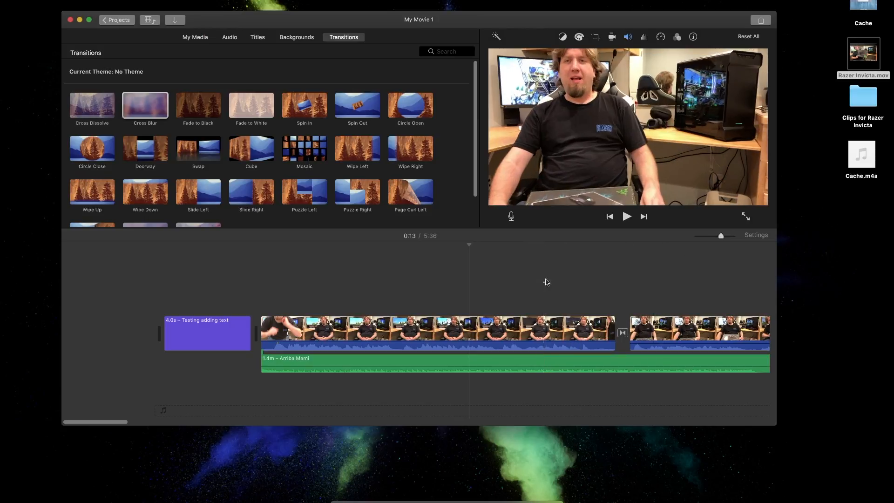
scroll(592, 275, "right", 5)
scroll(599, 268, "left", 3)
scroll(600, 263, "right", 3)
scroll(599, 261, "left", 3)
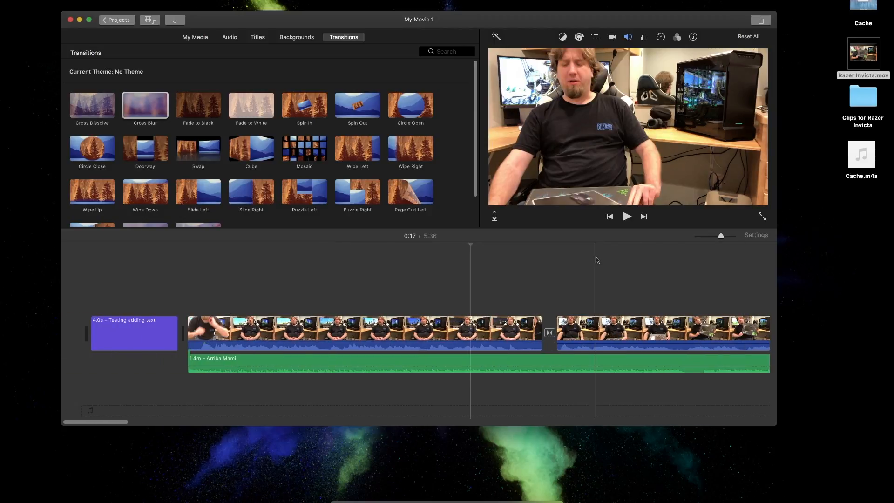
Return to the projects overview, saving the movie under the name "Movie I created", and select that project
left_click(120, 21)
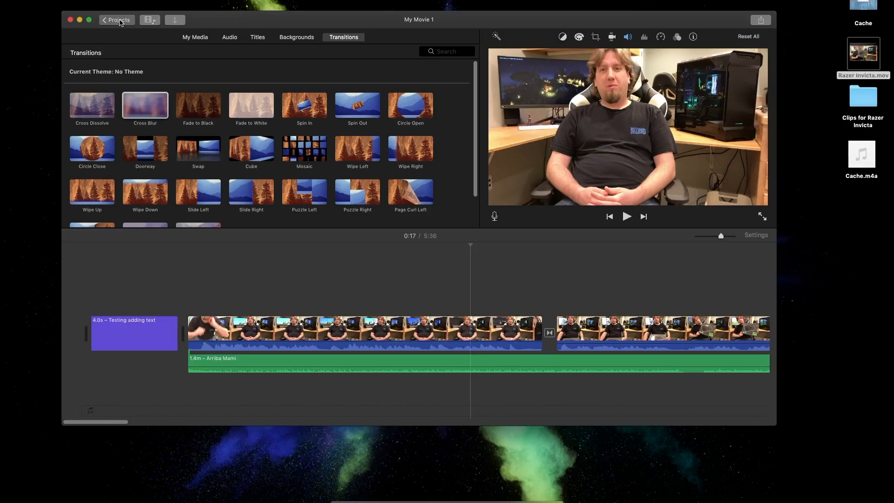
left_click(120, 21)
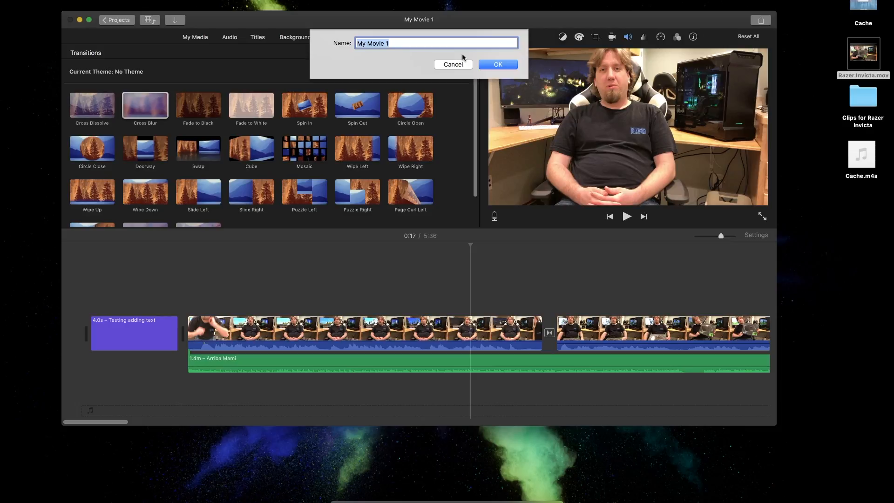
type("M")
key("Return")
left_click(259, 102)
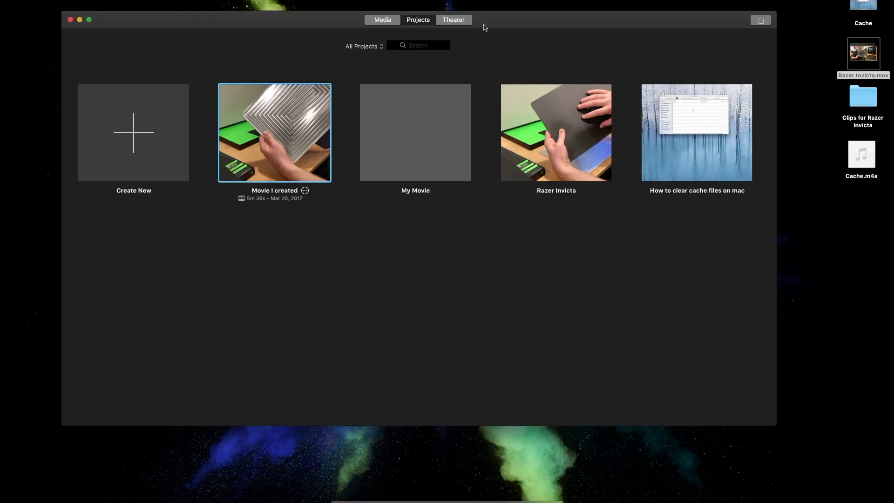
Open the settings for sharing the "Movie I created" project as a file
left_click_drag(302, 26, 275, 11)
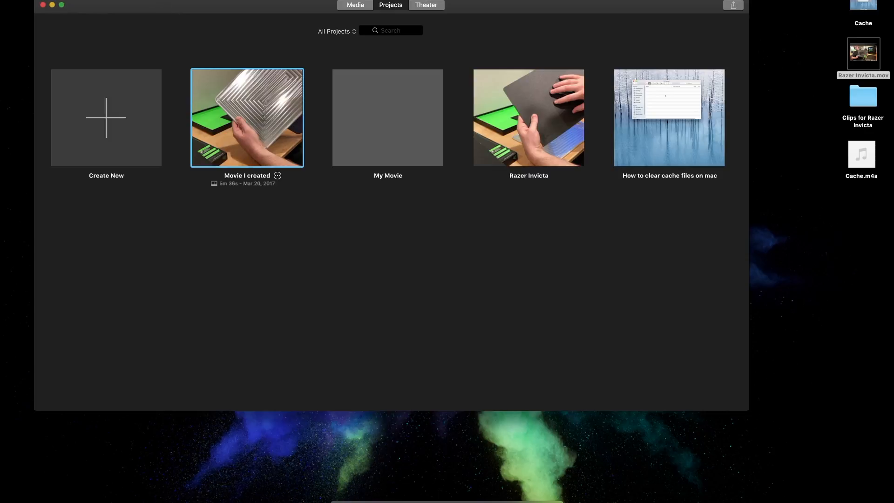
left_click(59, 0)
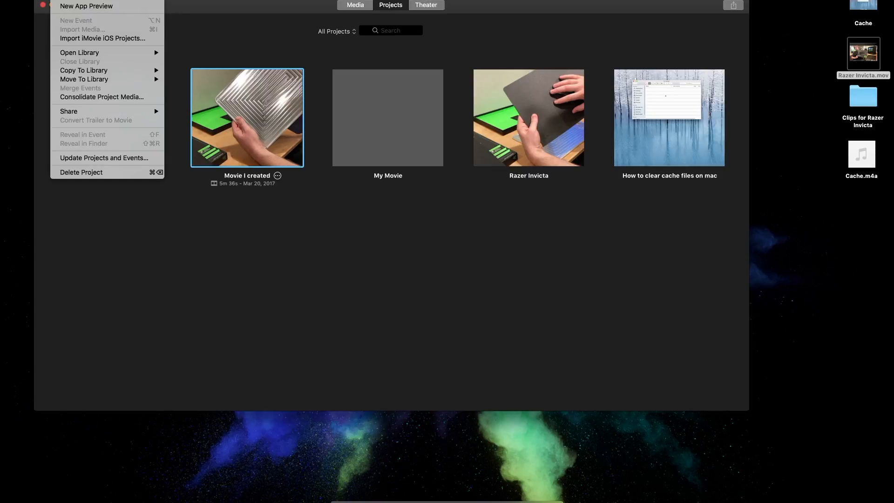
mouse_move(67, 113)
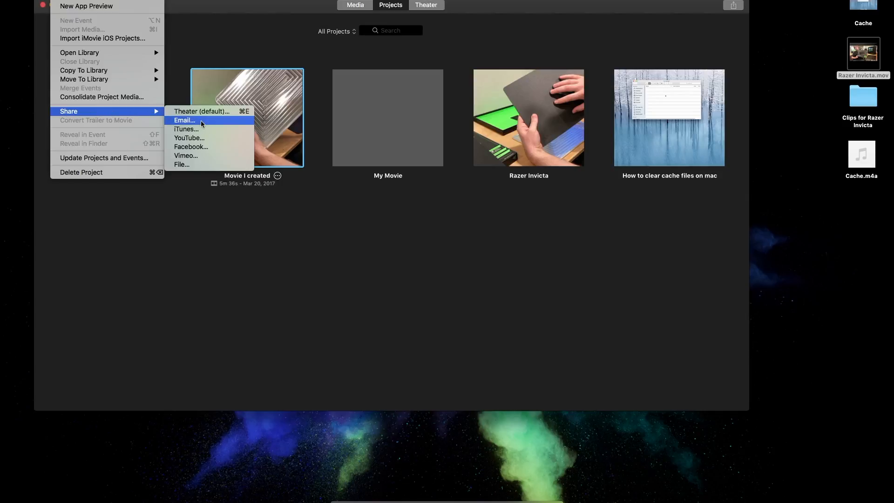
left_click(206, 164)
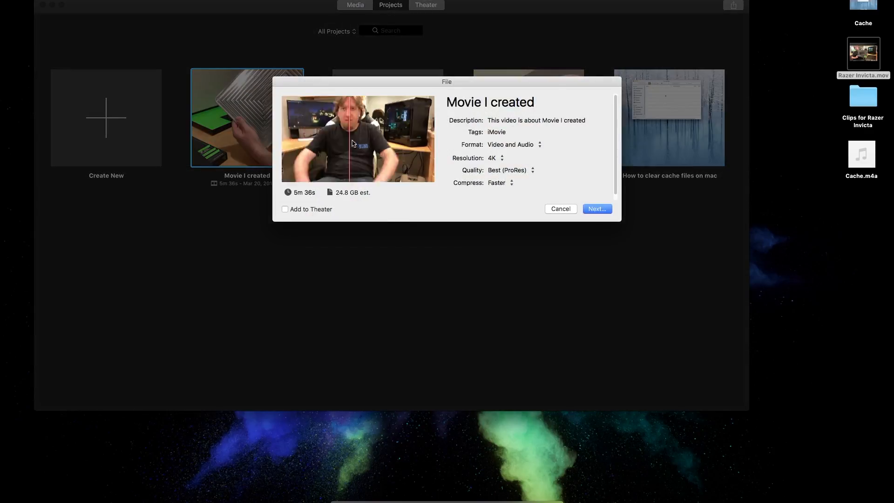
Examine the export's title, description and tags, and the choices for its format
left_click(501, 102)
left_click_drag(541, 104, 424, 104)
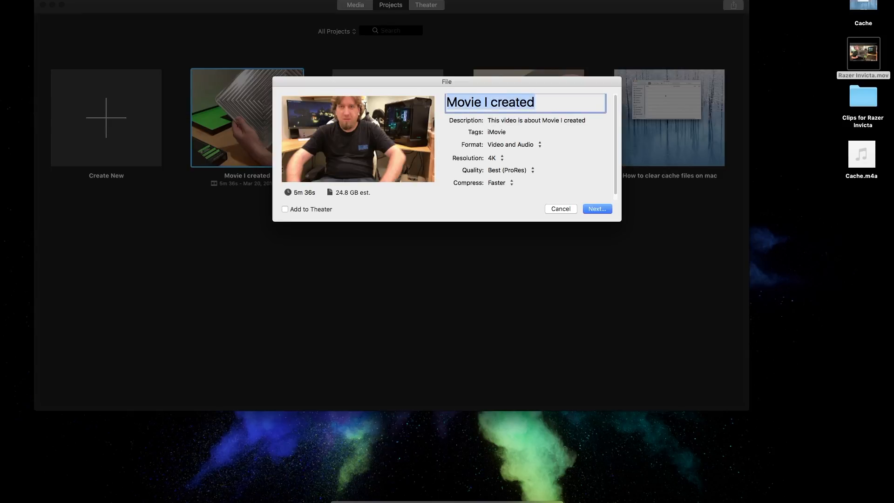
double_click(545, 121)
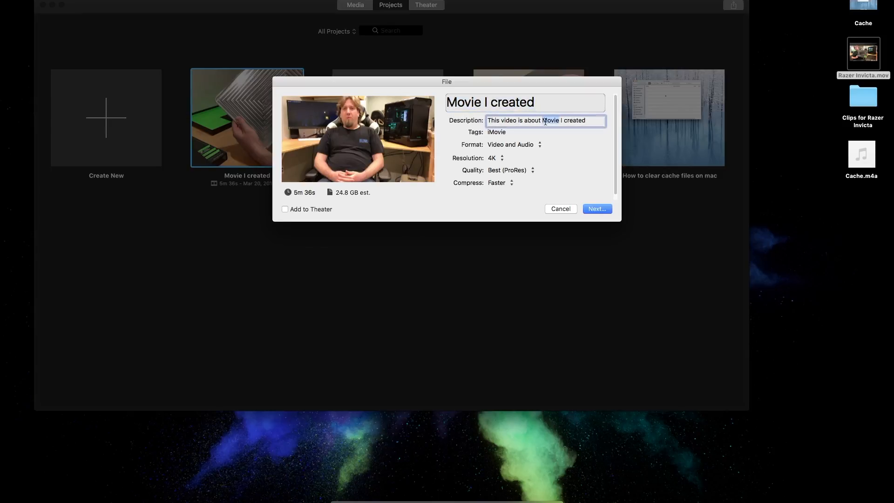
triple_click(545, 121)
double_click(498, 133)
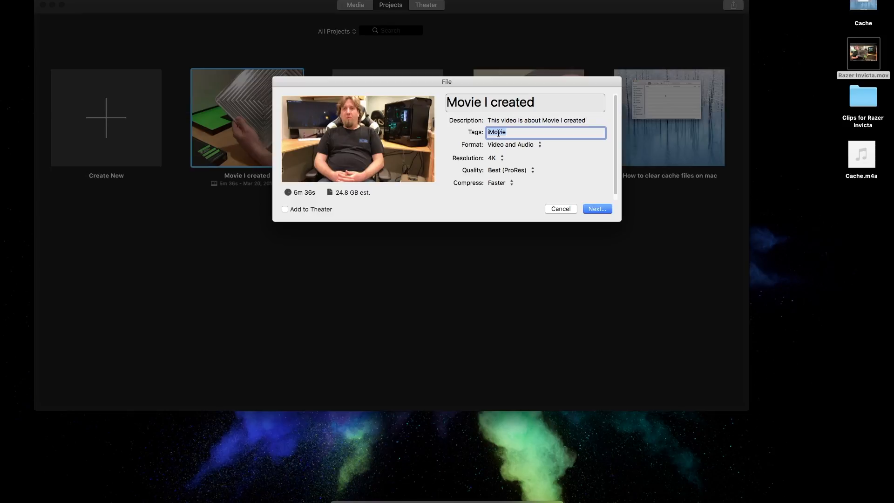
left_click(538, 148)
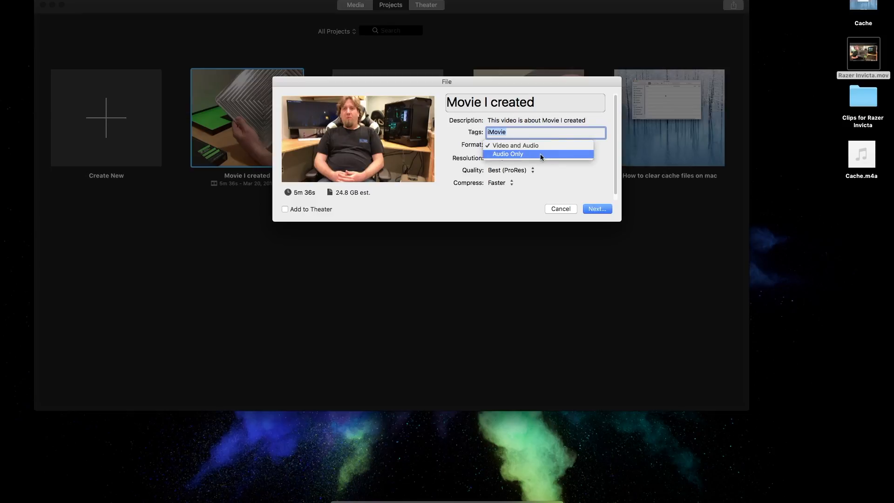
left_click(444, 148)
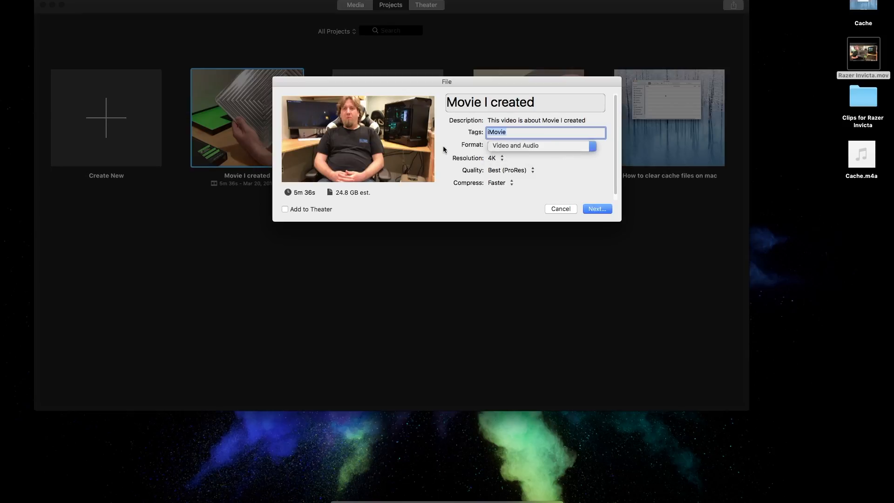
Try the 1080p resolution for the export and return it to 4K
left_click(502, 159)
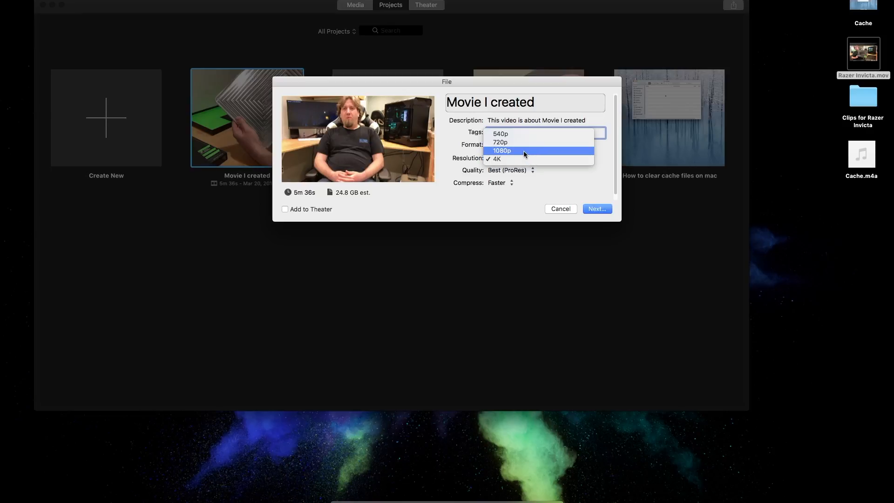
left_click(524, 151)
left_click(521, 158)
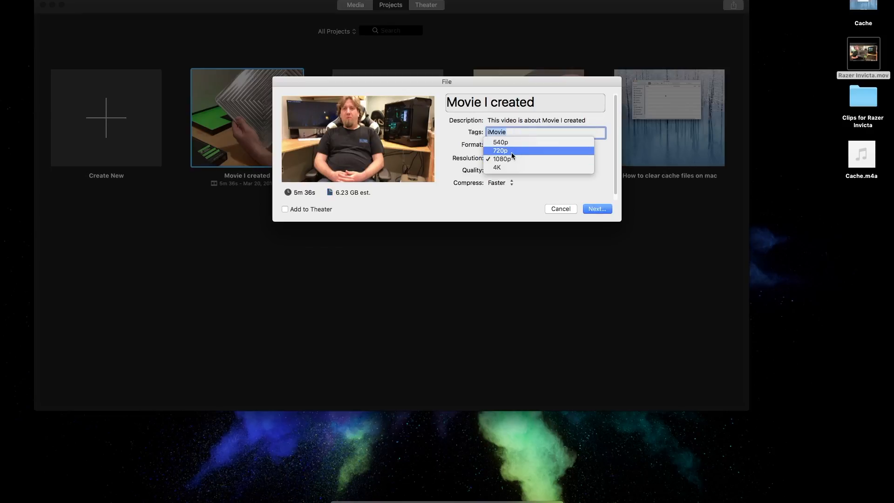
left_click(506, 169)
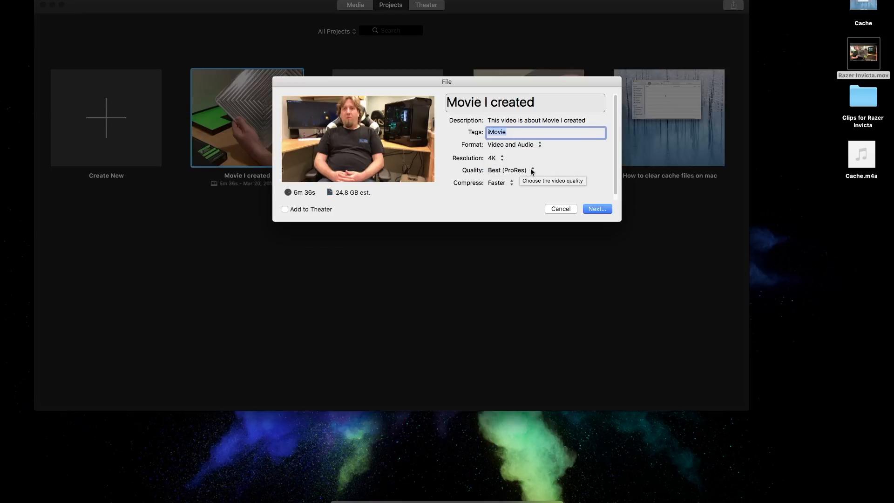
Try the Low quality for the export and return it to Best (ProRes)
left_click(526, 171)
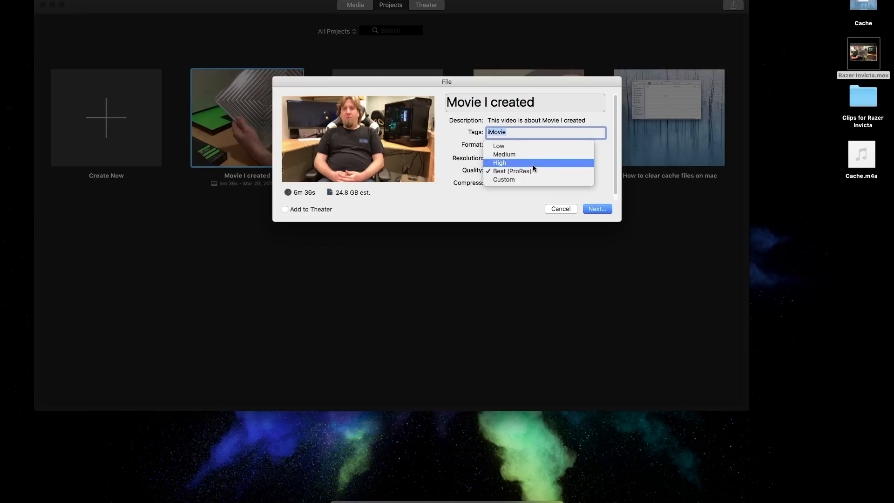
left_click(511, 151)
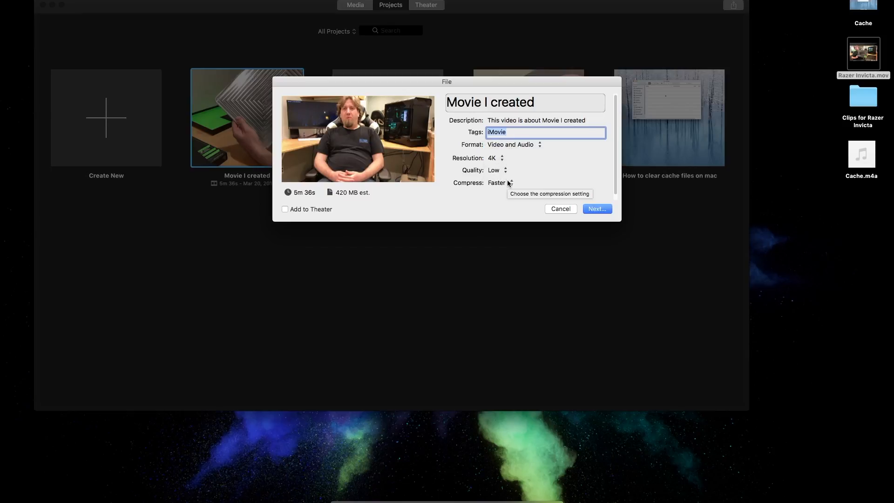
left_click(504, 170)
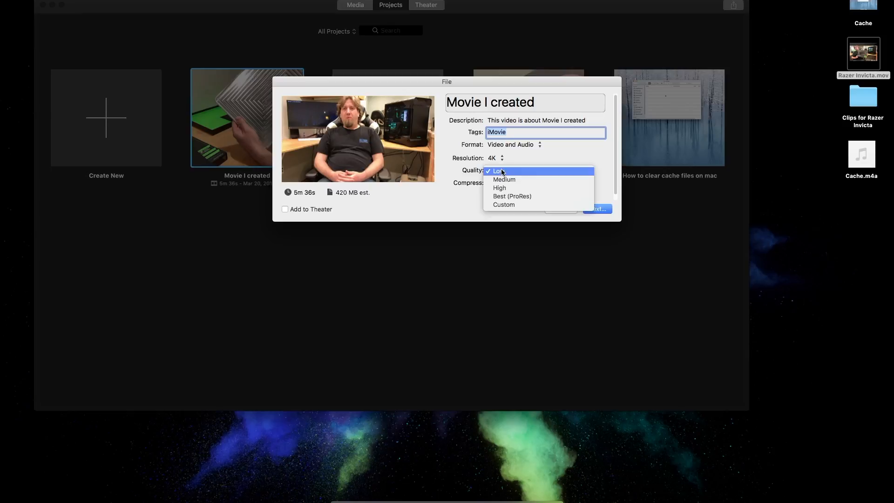
left_click(520, 197)
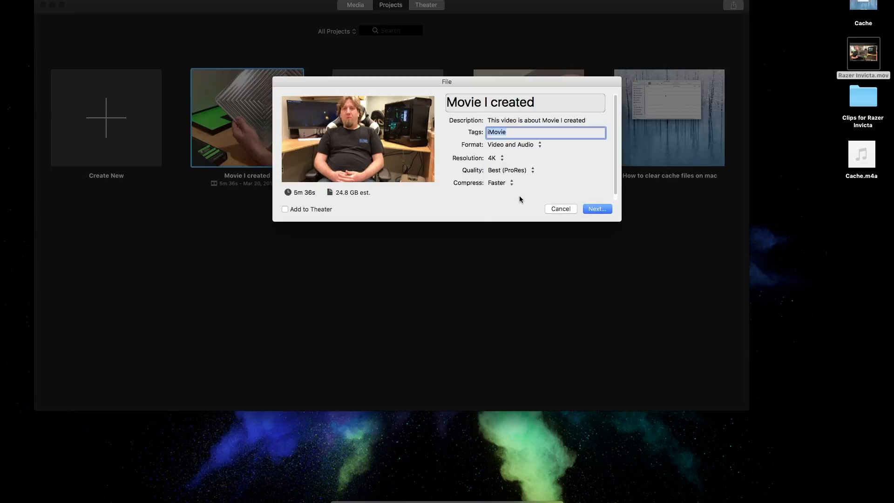
Set the export's compression to Better Quality
left_click(512, 184)
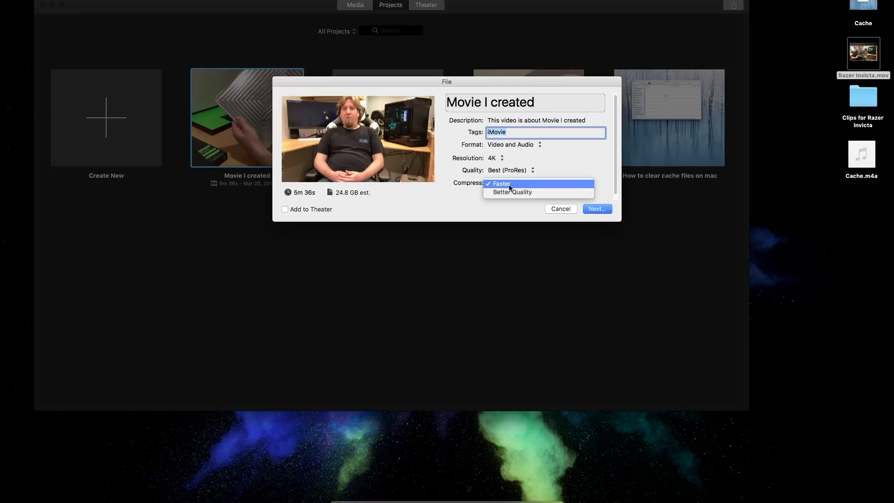
left_click(512, 184)
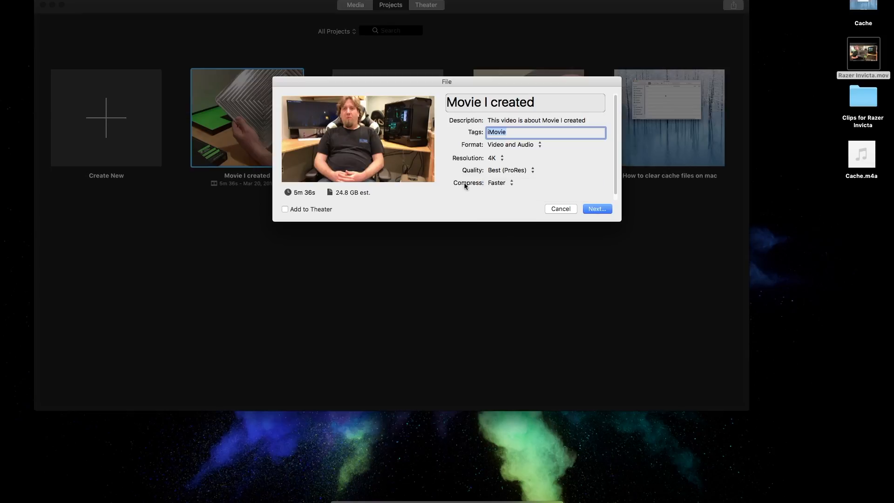
left_click(498, 183)
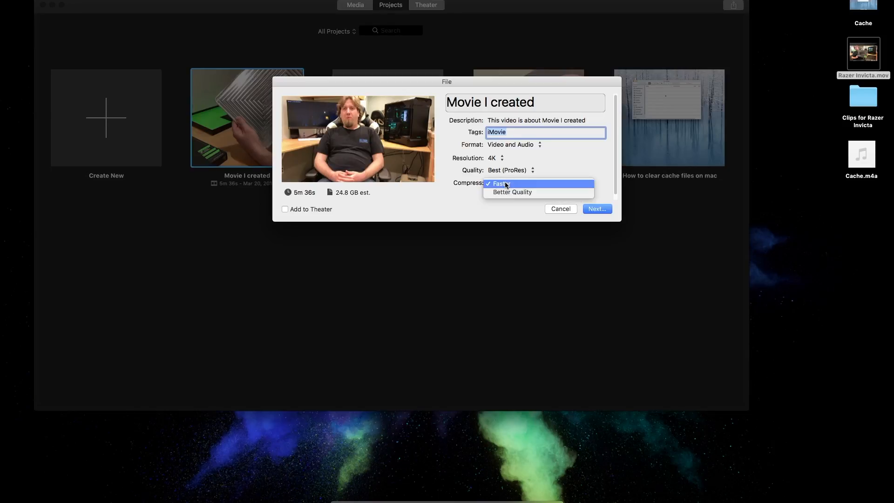
left_click(532, 192)
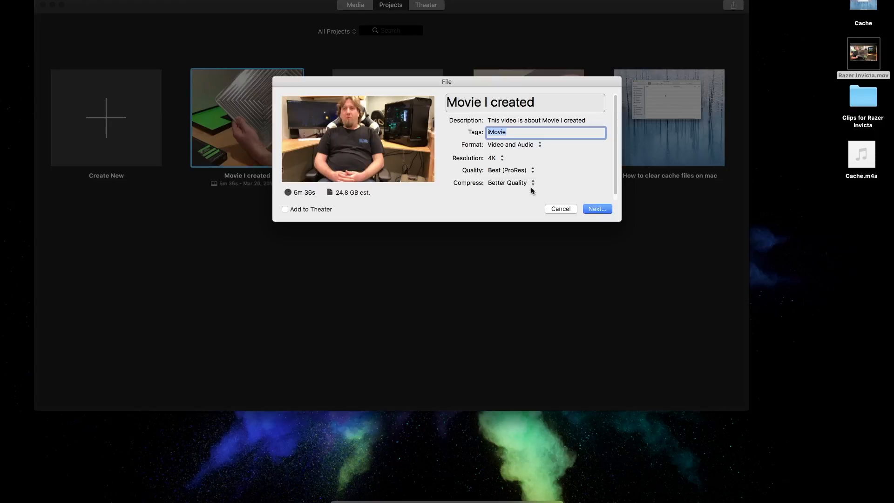
Continue to the save location and save the export to the Desktop as "Movie I created"
left_click(597, 208)
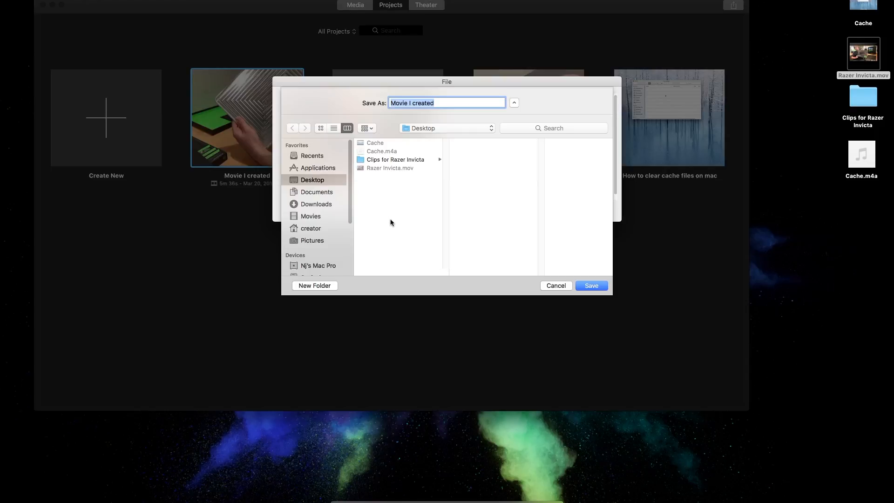
left_click(314, 218)
key("super+d")
left_click(592, 289)
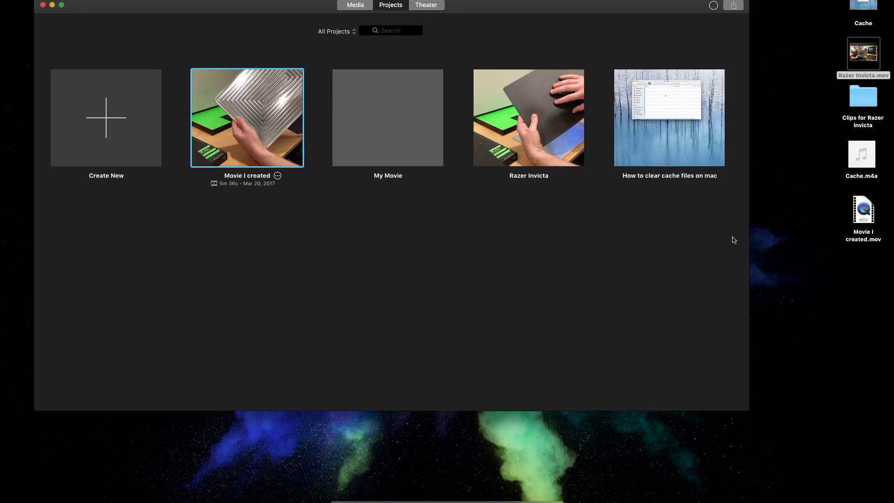
Check the export's progress details, moving the window down so its upper edge is fully in view
left_click(714, 6)
left_click_drag(669, 10, 672, 49)
left_click(716, 43)
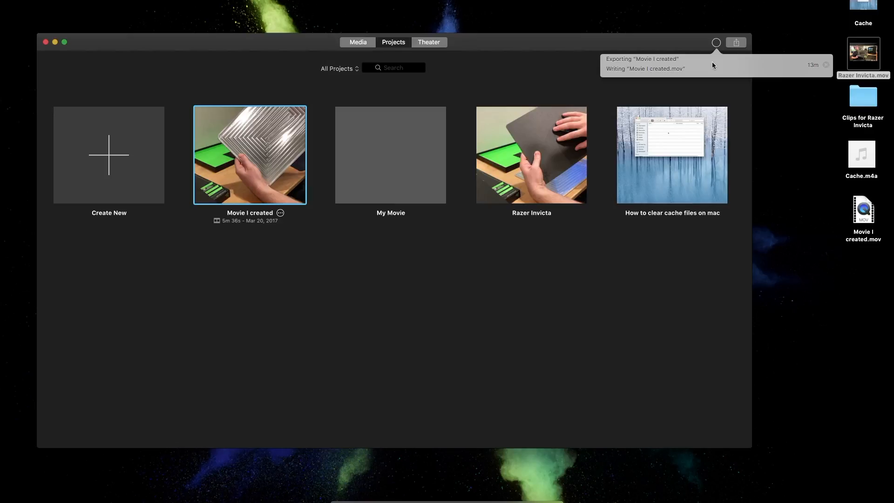
left_click(712, 87)
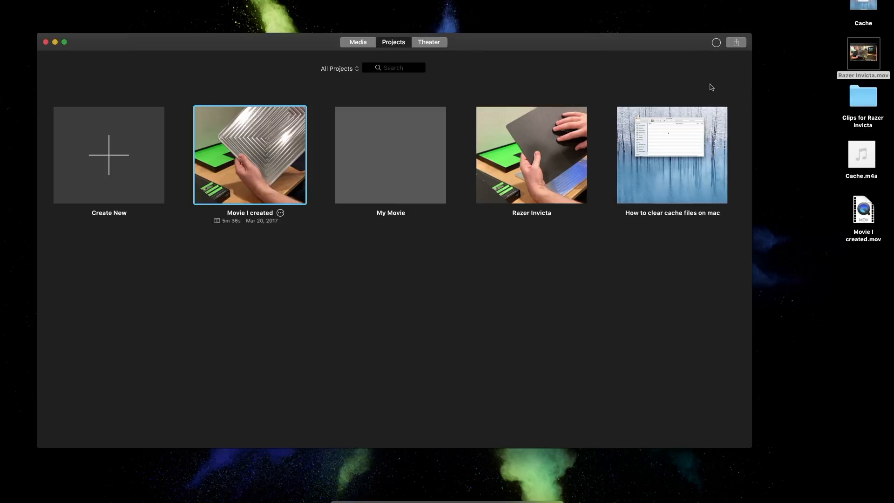